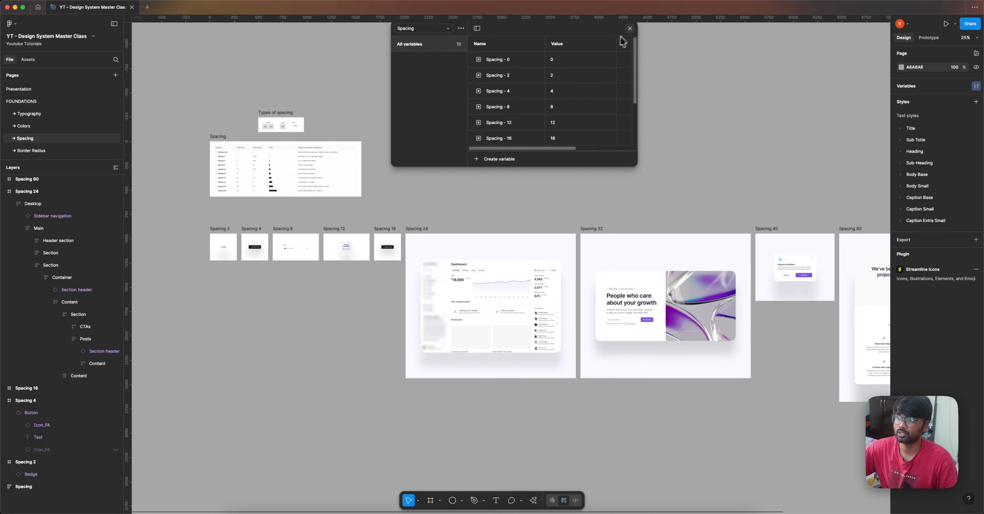
Step: Close the spacing variables and open the Border Radius page at its Examples frame
left_click(630, 29)
left_click(40, 151)
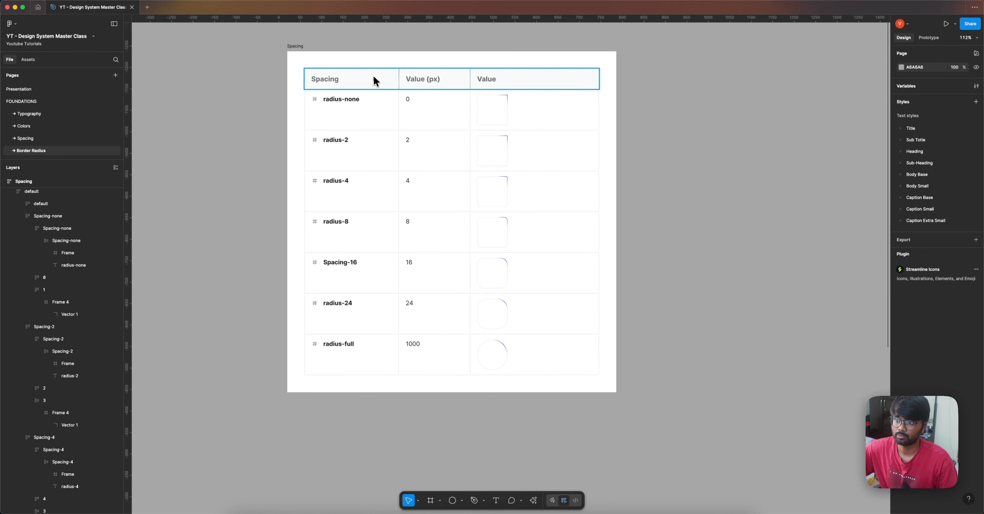
scroll(376, 80, "down", 5)
scroll(497, 176, "down", 4)
scroll(393, 198, "up", 8)
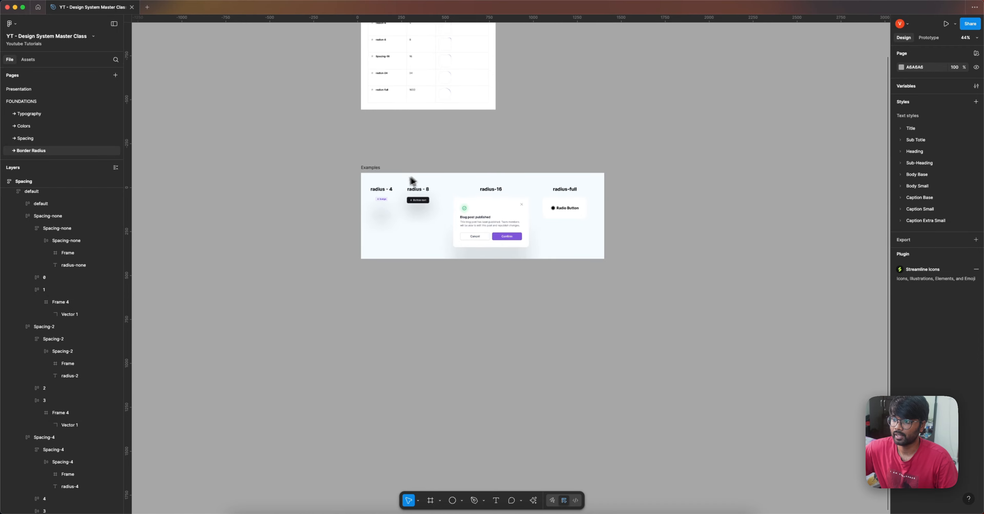
scroll(363, 245, "up", 3)
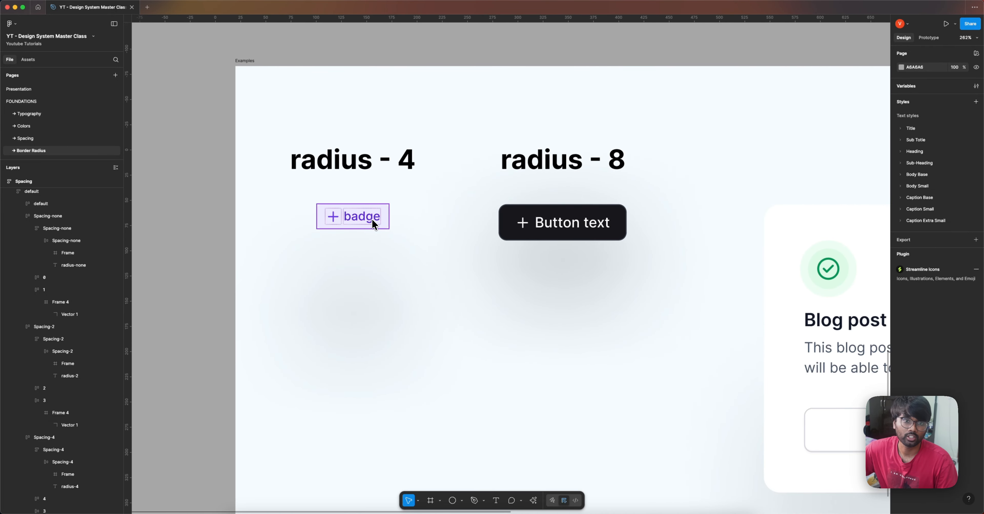
Step: Inspect the corner radius values of the badge, the black button and the modal in the Examples frame
left_click(387, 222)
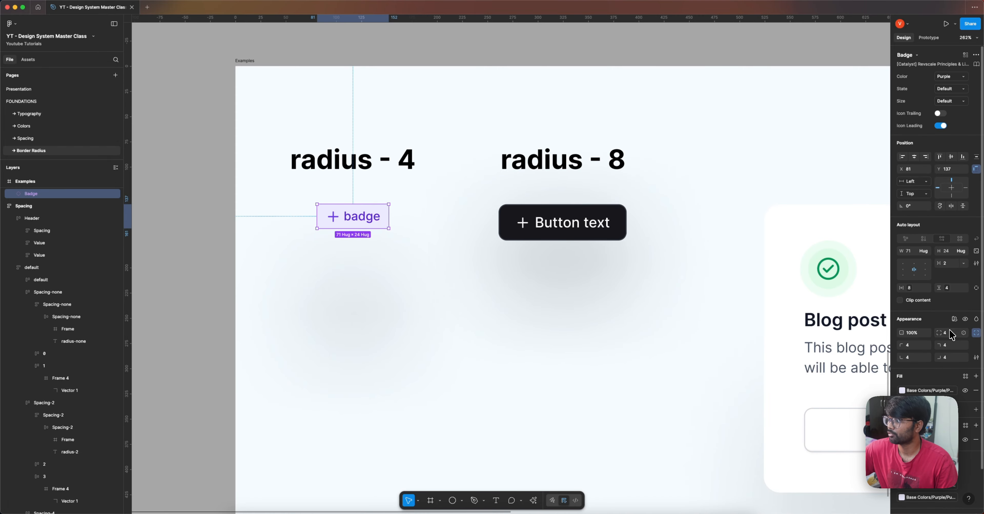
left_click(531, 269)
left_click_drag(614, 274, 472, 283)
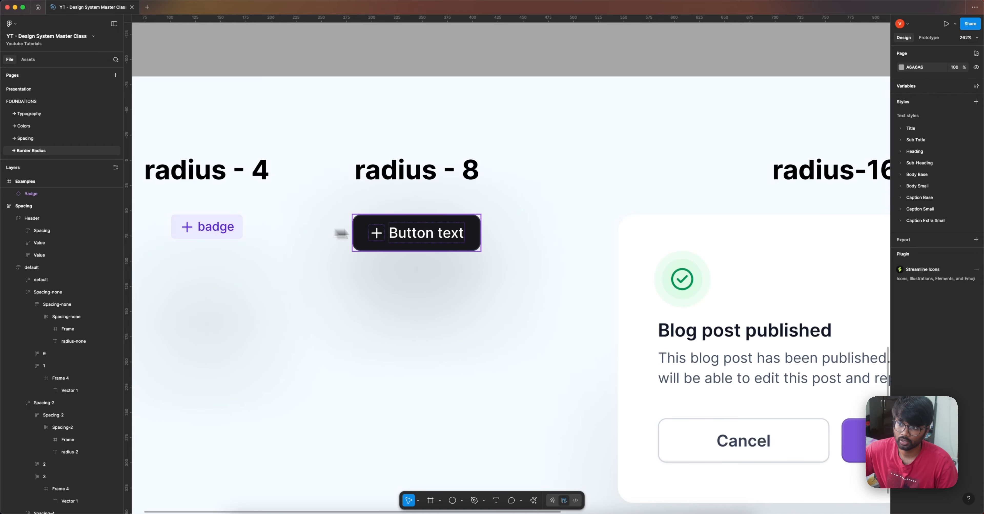
left_click(438, 236)
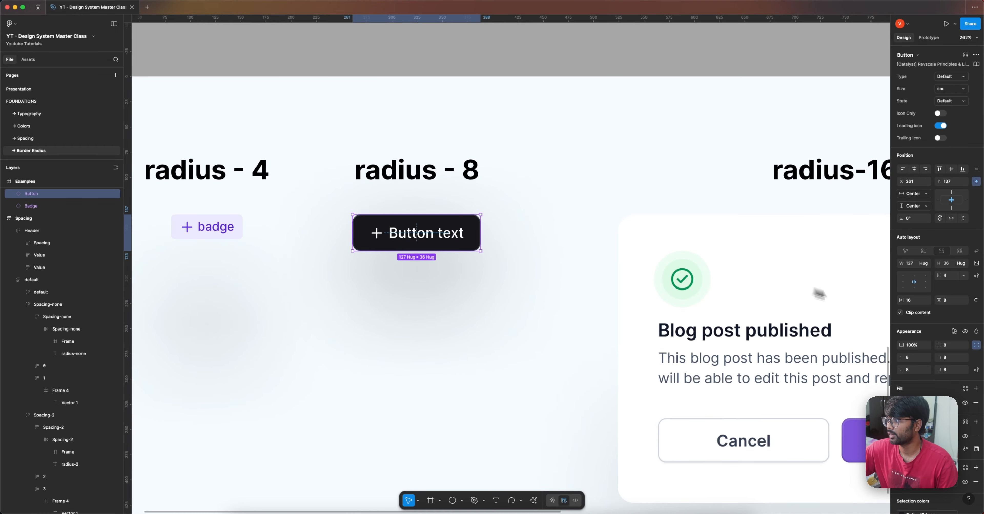
scroll(395, 262, "down", 4)
left_click(387, 263)
scroll(360, 275, "right", 4)
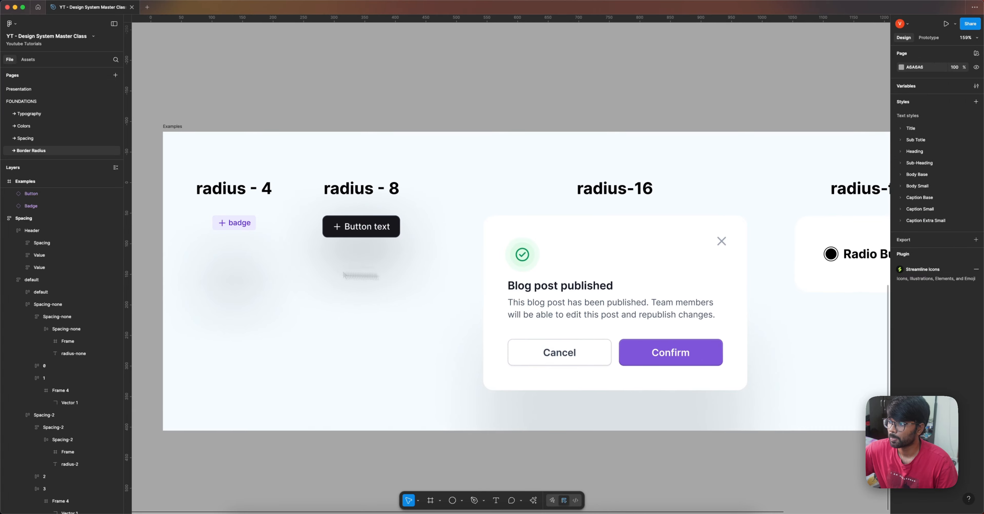
left_click(427, 283)
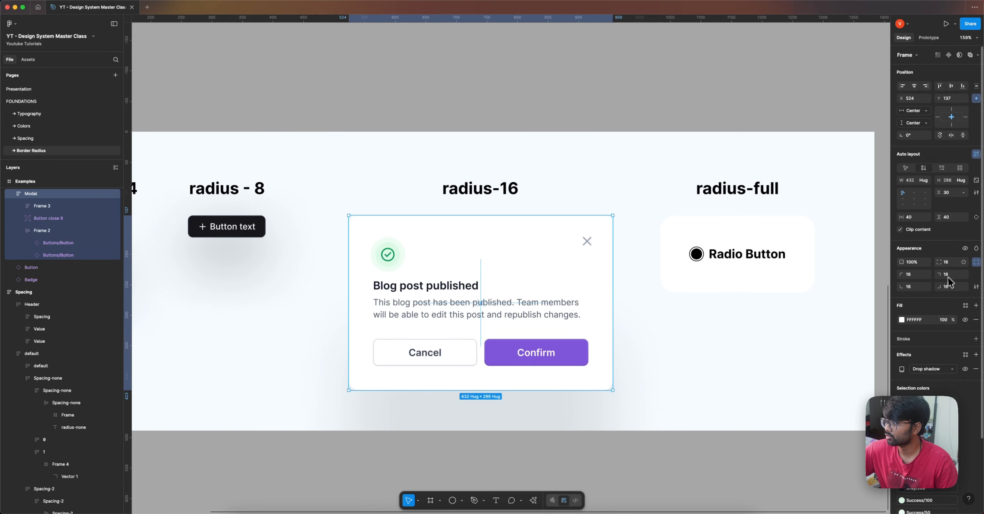
Step: Inspect the corner radius of the radio button's inner dot and outer ring under the radius-full heading
left_click_drag(770, 338, 610, 328)
scroll(586, 205, "up", 2)
scroll(531, 258, "up", 4)
double_click(530, 258)
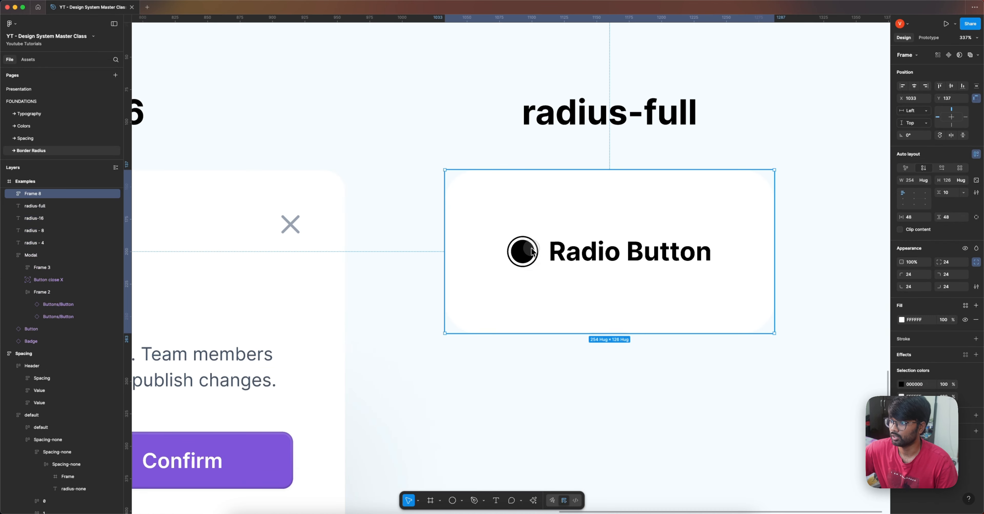
double_click(530, 258)
double_click(530, 258)
scroll(537, 264, "up", 5)
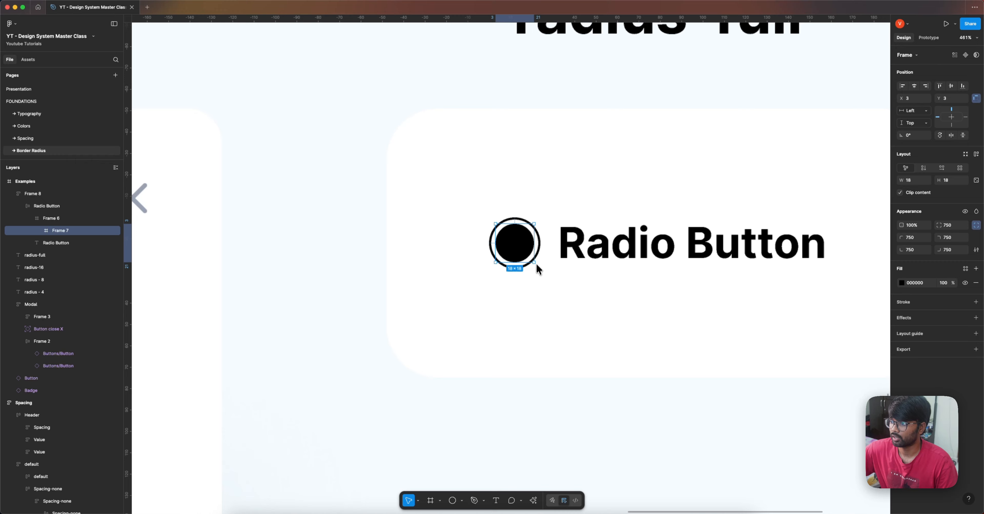
left_click(539, 249)
left_click(541, 245)
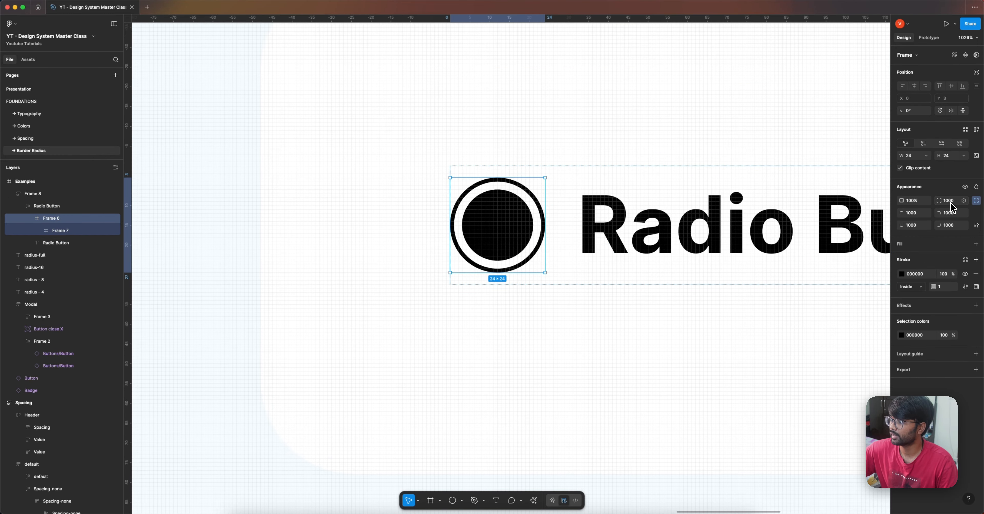
scroll(486, 194, "down", 10)
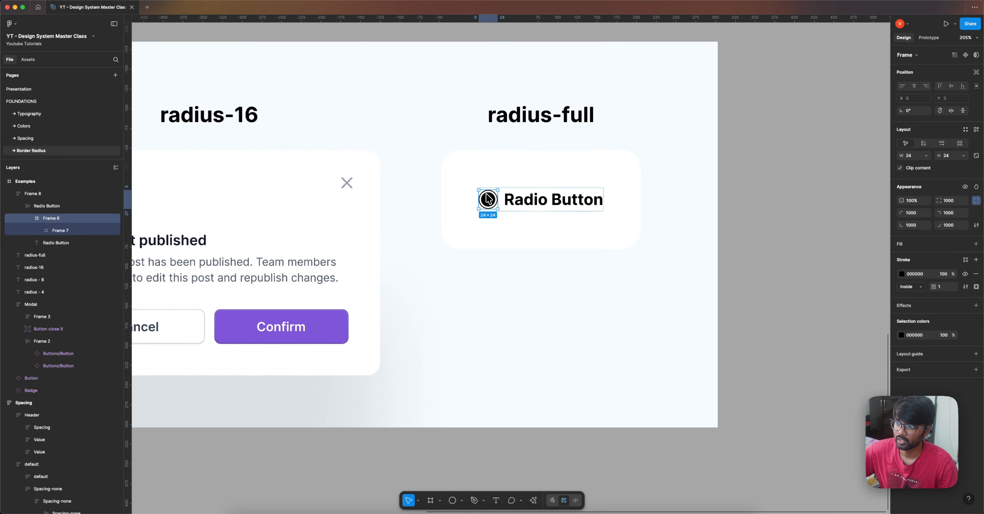
left_click(479, 331)
scroll(420, 313, "left", 5)
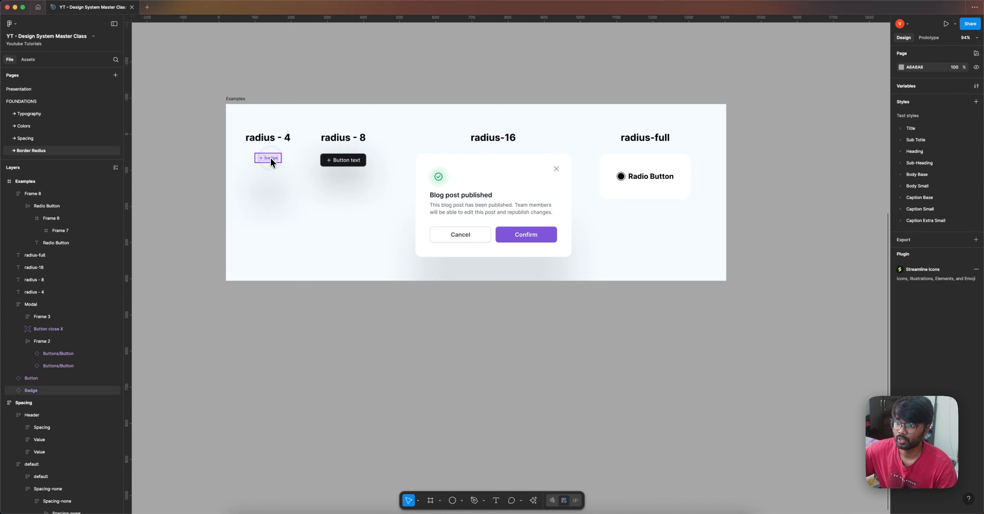
Step: Copy the badge, the black button and the modal into a row below the Examples frame at Y 480
left_click_drag(271, 159, 270, 313)
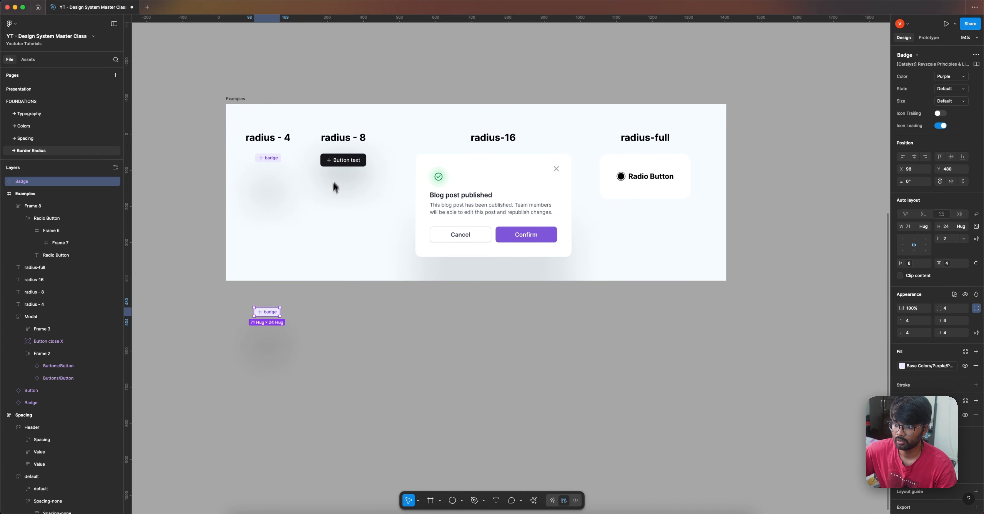
left_click(339, 163)
left_click_drag(339, 160, 302, 314)
left_click_drag(464, 195, 372, 339)
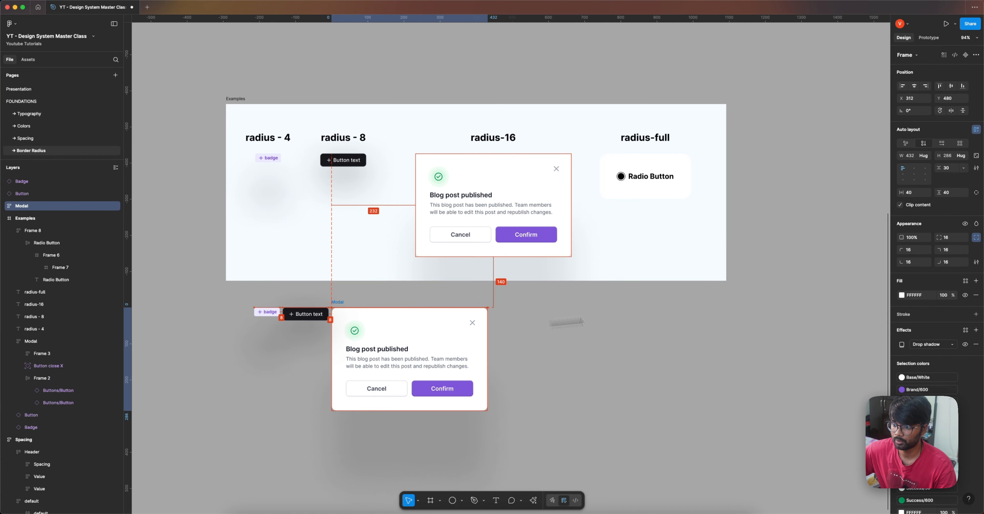
left_click(594, 317)
Step: Copy the radio button with its label from the radius-full card to the end of the row beside the copied modal
scroll(630, 172, "up", 2)
scroll(629, 174, "up", 3)
double_click(629, 184)
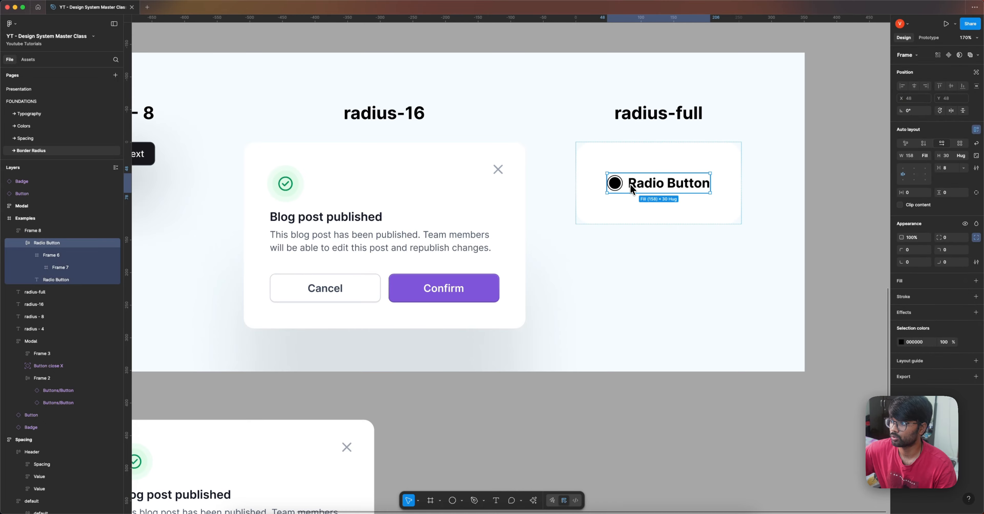
scroll(630, 183, "down", 3)
left_click_drag(630, 183, 490, 345)
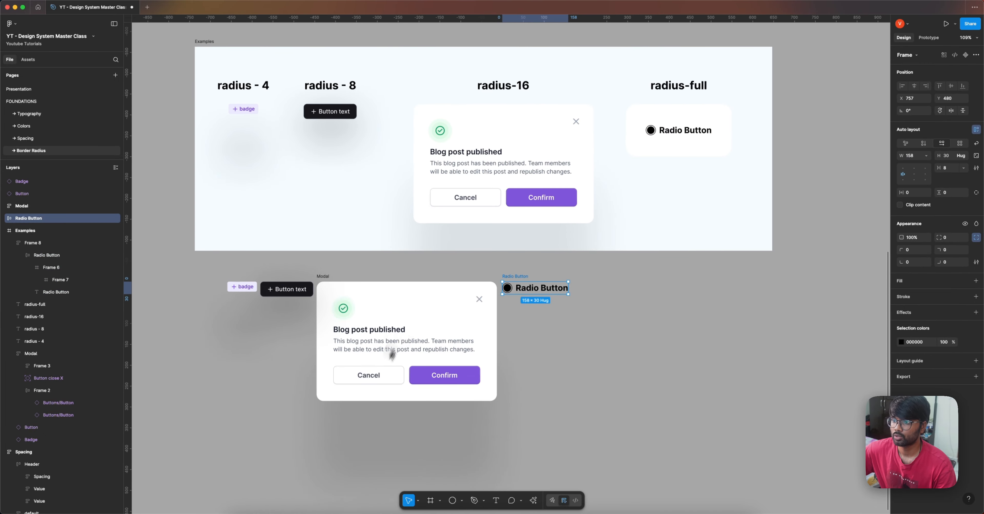
Step: Compare the corner radii of the copied badge and button up close
scroll(402, 333, "down", 3)
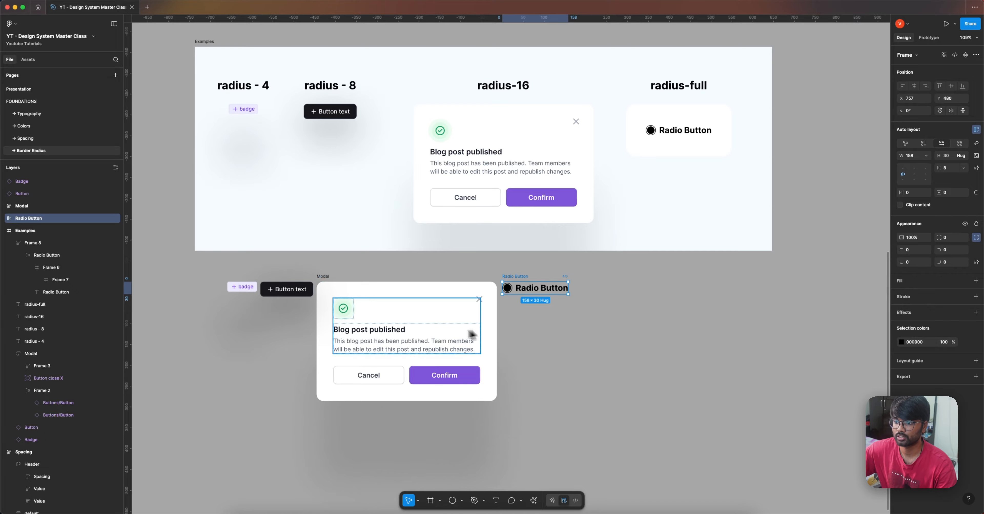
scroll(220, 304, "up", 5)
scroll(224, 305, "up", 15)
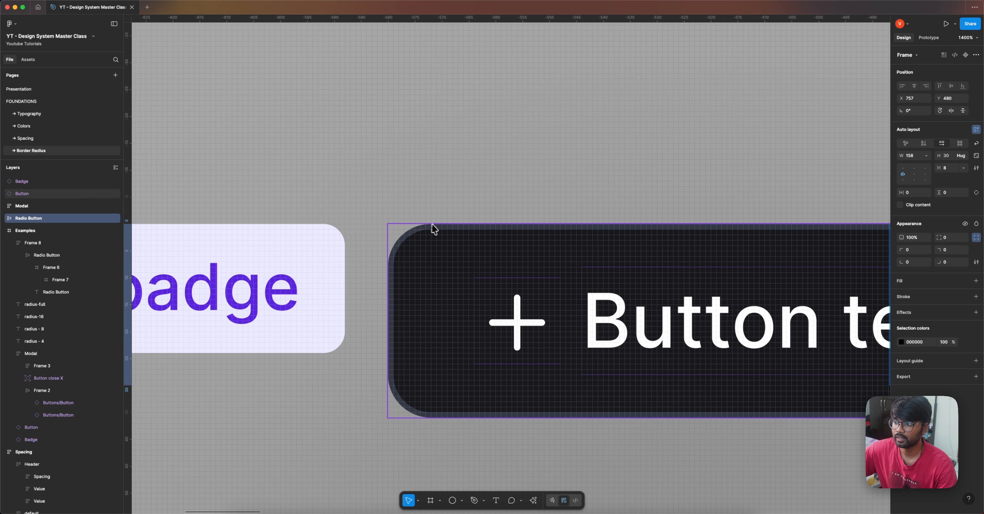
scroll(384, 193, "down", 3)
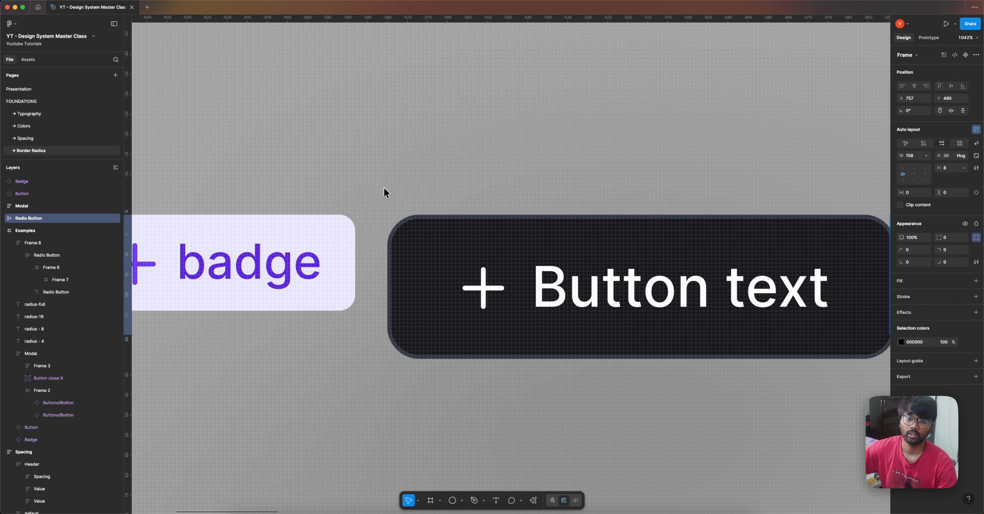
left_click(348, 227)
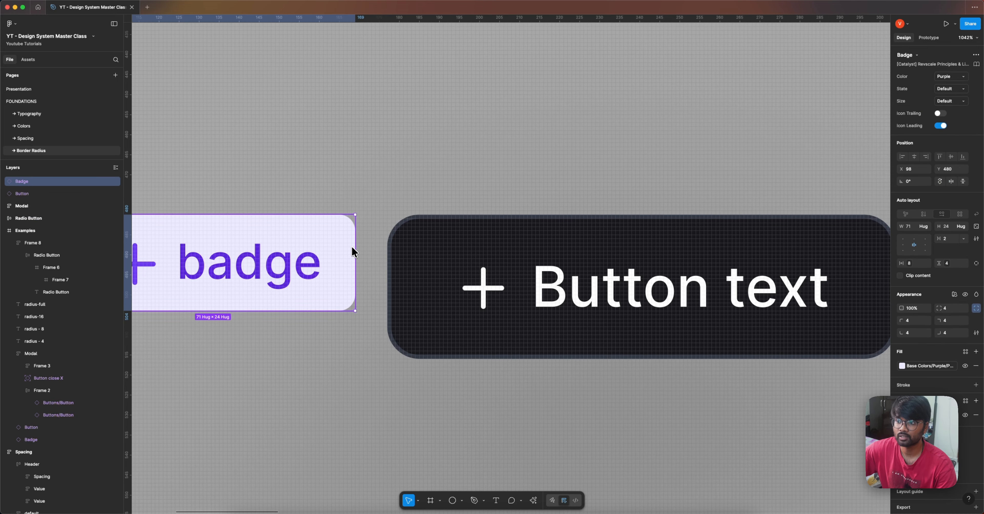
left_click(446, 238)
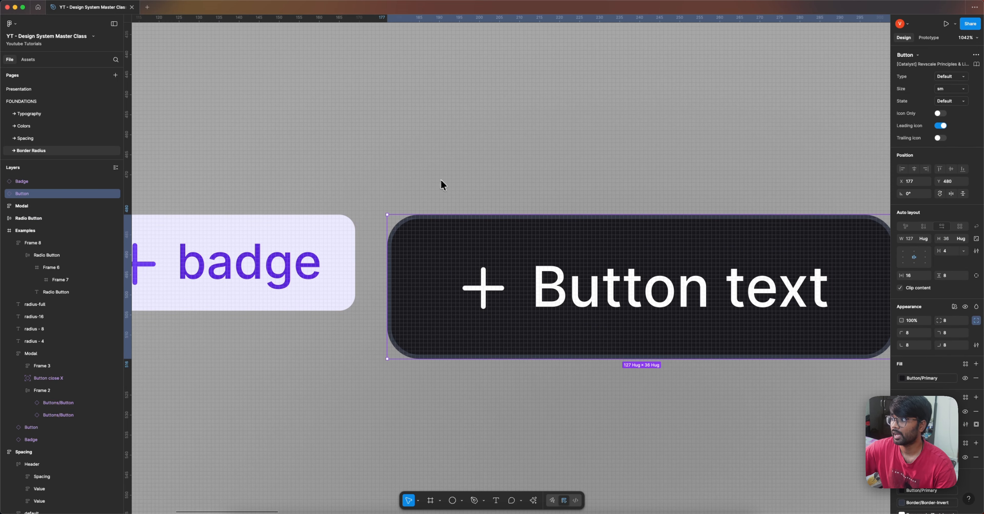
scroll(436, 177, "down", 2)
left_click(408, 152)
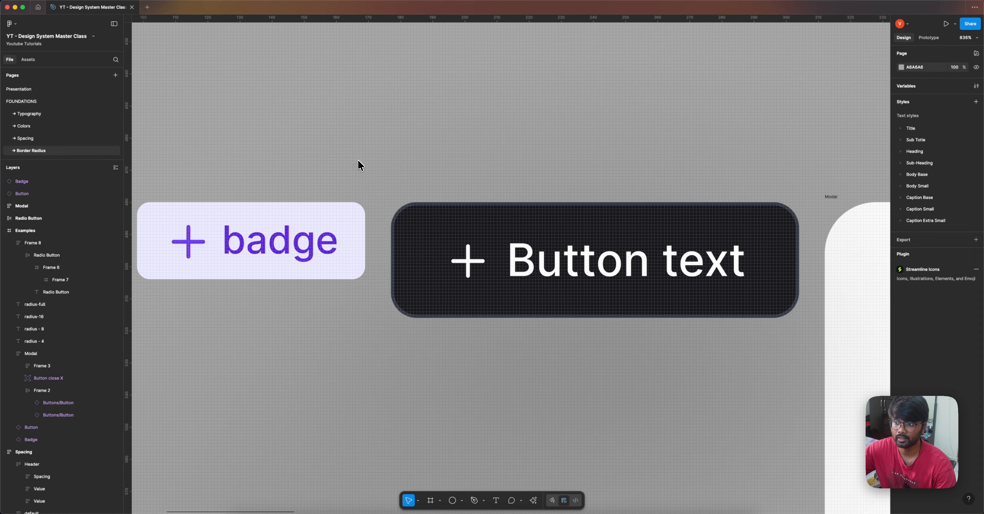
Step: Compare the copied button's corner rounding with that of the copied modal
scroll(357, 159, "down", 3)
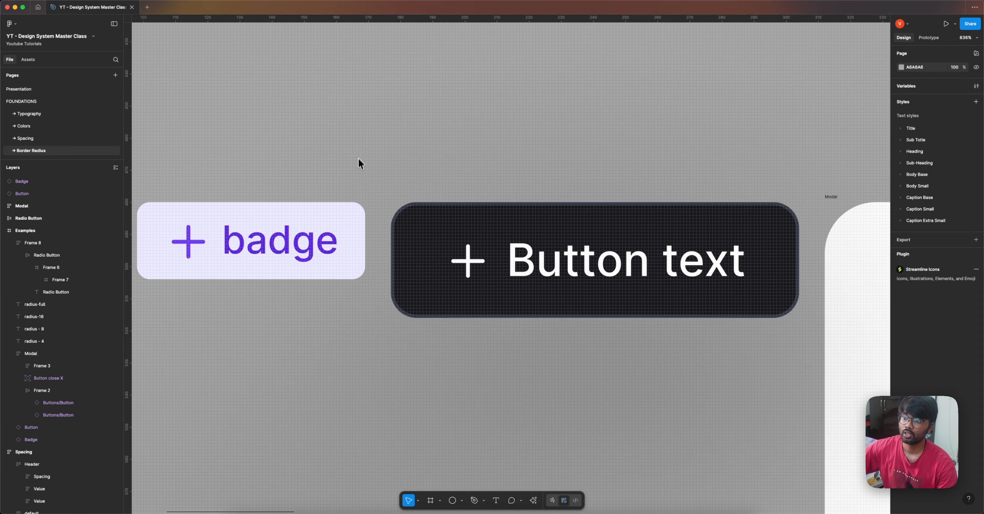
scroll(569, 164, "up", 3)
scroll(477, 155, "up", 5)
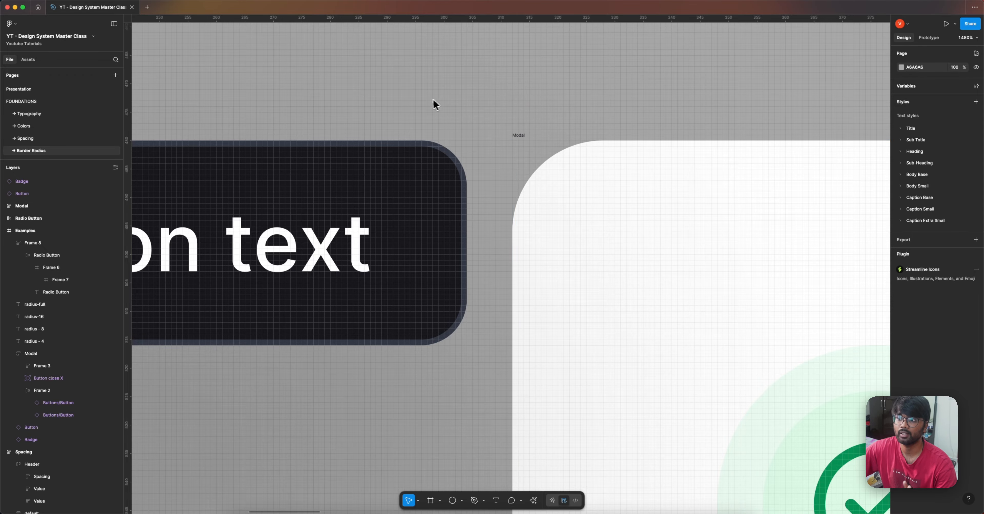
scroll(433, 99, "down", 5)
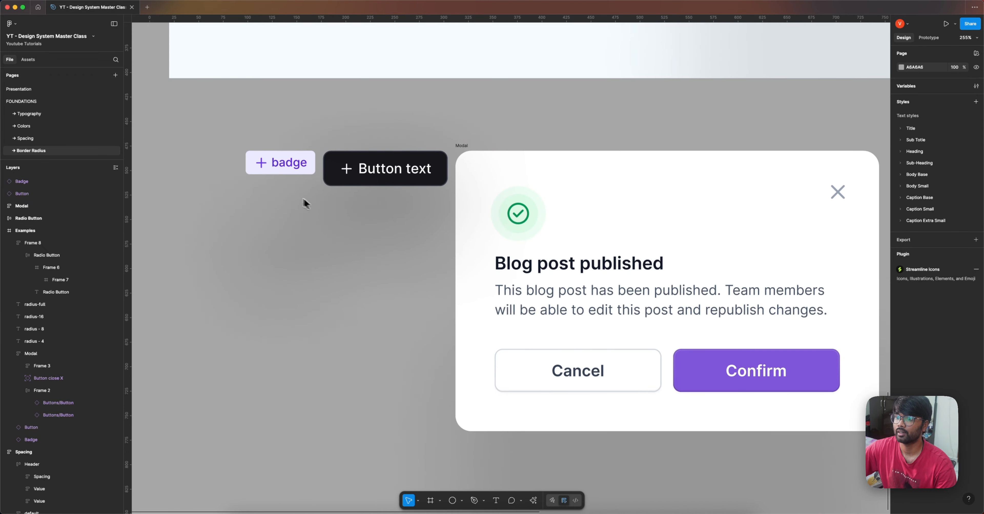
scroll(294, 195, "up", 2)
scroll(257, 174, "down", 1)
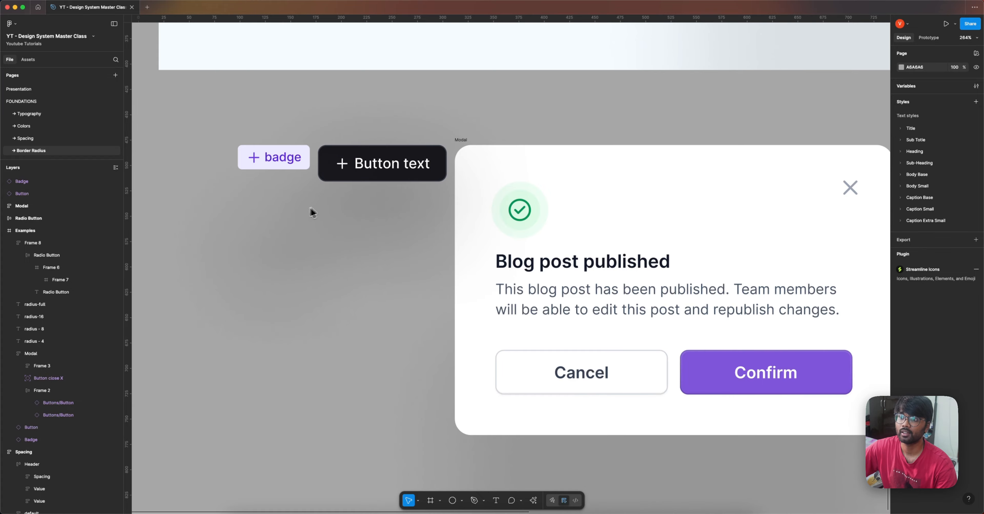
Step: Set the corner radius of the copied badge, button and modal together to 4
scroll(212, 178, "down", 2)
left_click_drag(196, 124, 776, 386)
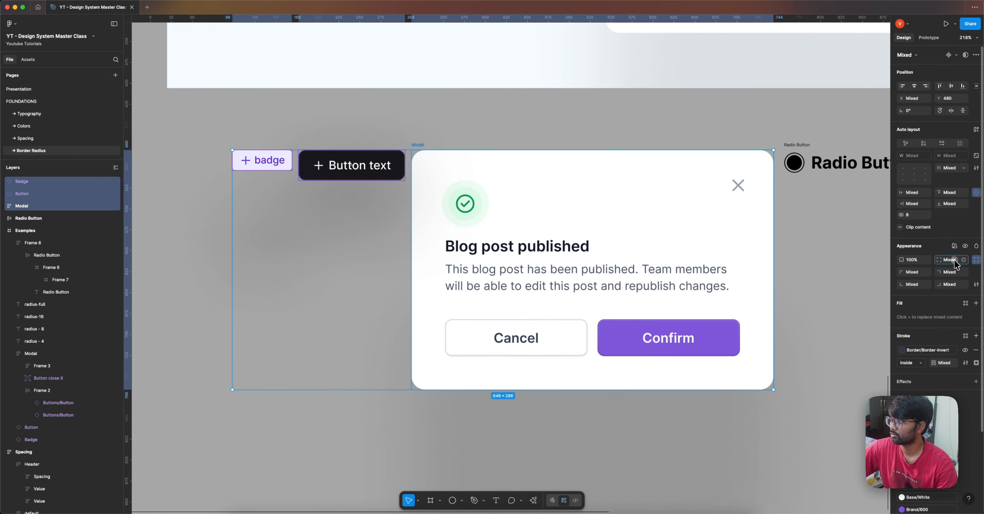
type("4")
key("Return")
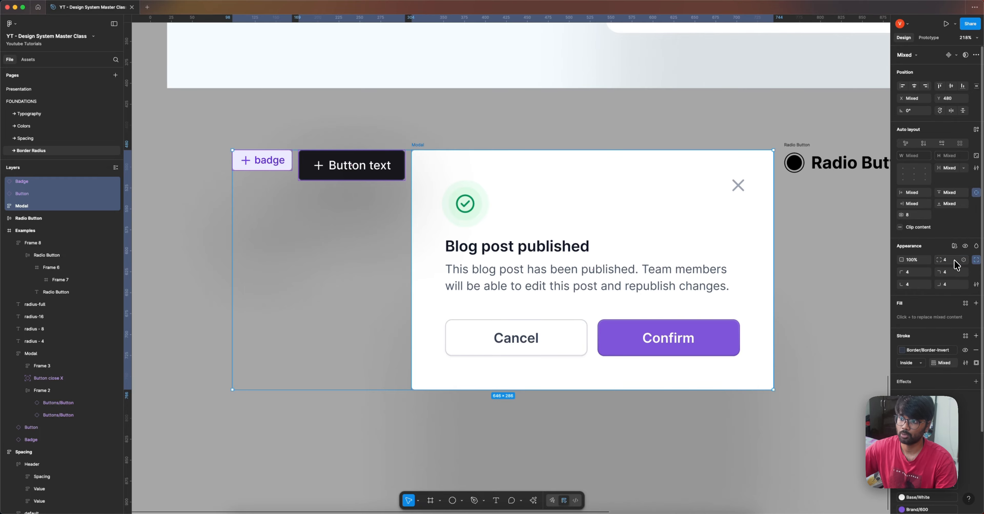
left_click(455, 114)
Step: Examine the corners of the edited badge, button and modal copies against the originals in the Examples frame
scroll(283, 153, "up", 10)
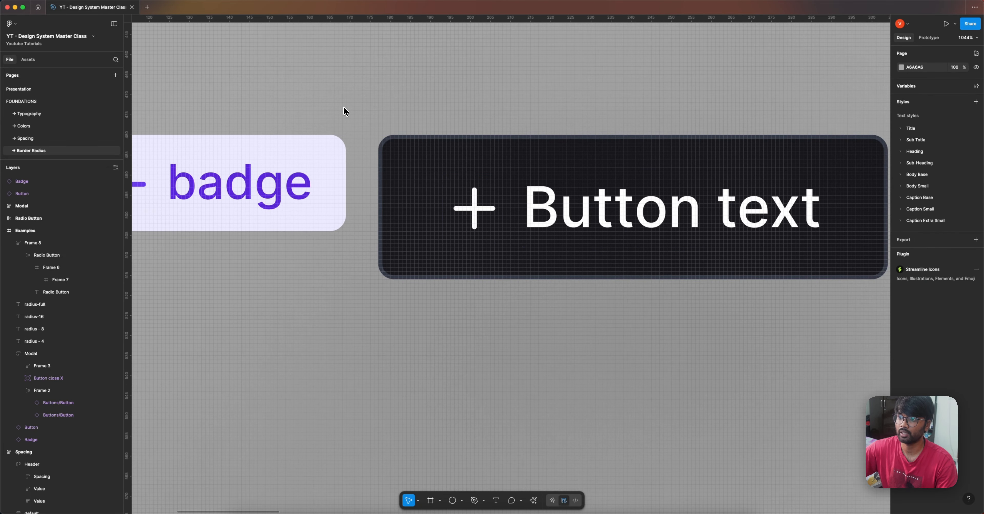
scroll(311, 98, "down", 5)
scroll(302, 96, "down", 5)
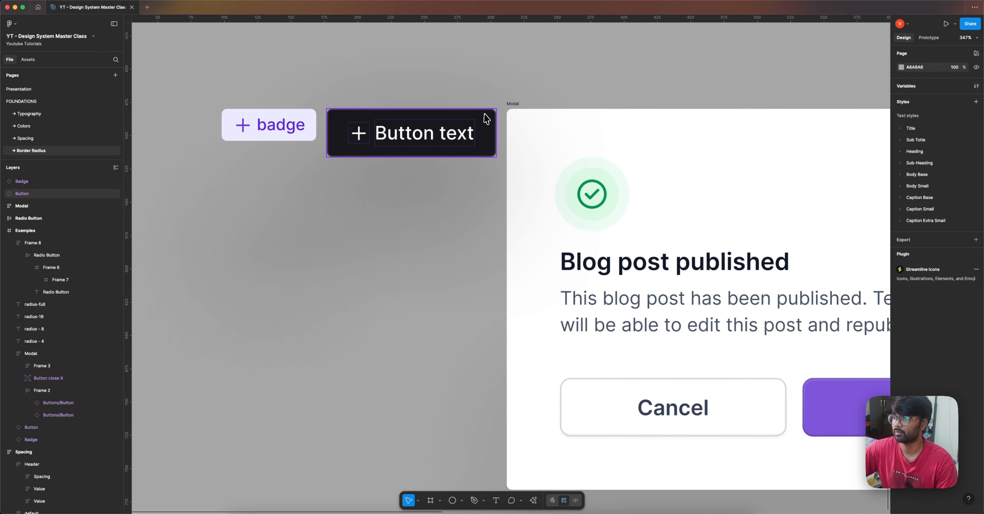
scroll(257, 112, "down", 4)
scroll(260, 116, "down", 2)
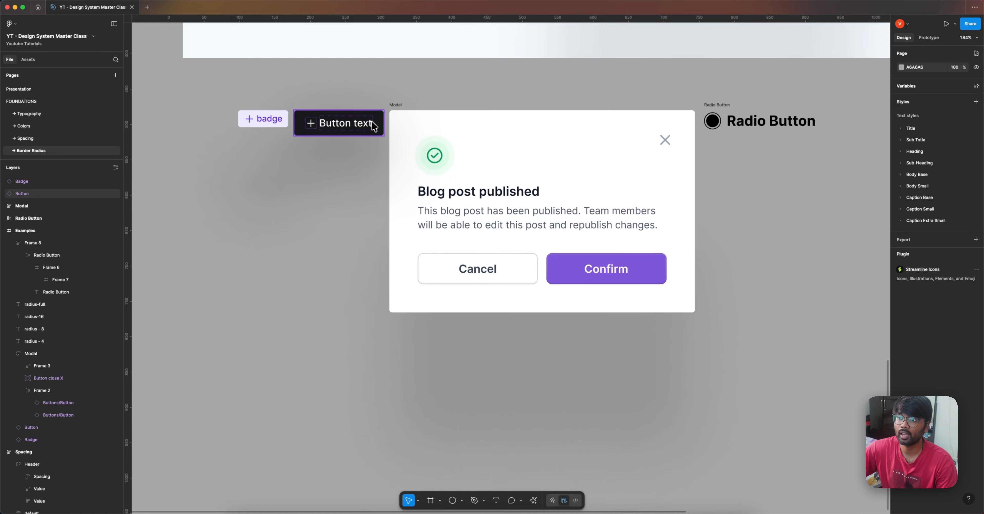
scroll(247, 123, "up", 3)
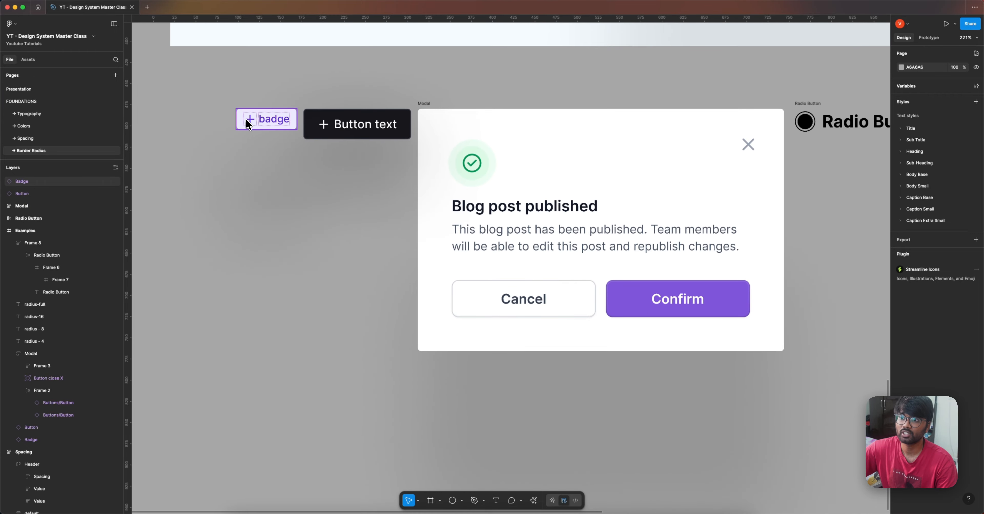
scroll(246, 151, "down", 3)
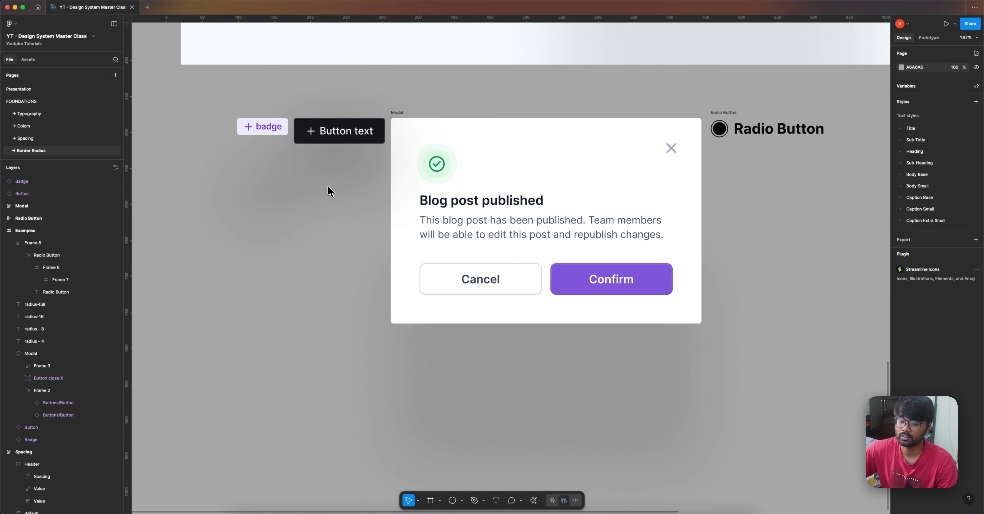
scroll(297, 191, "down", 2)
scroll(297, 191, "up", 5)
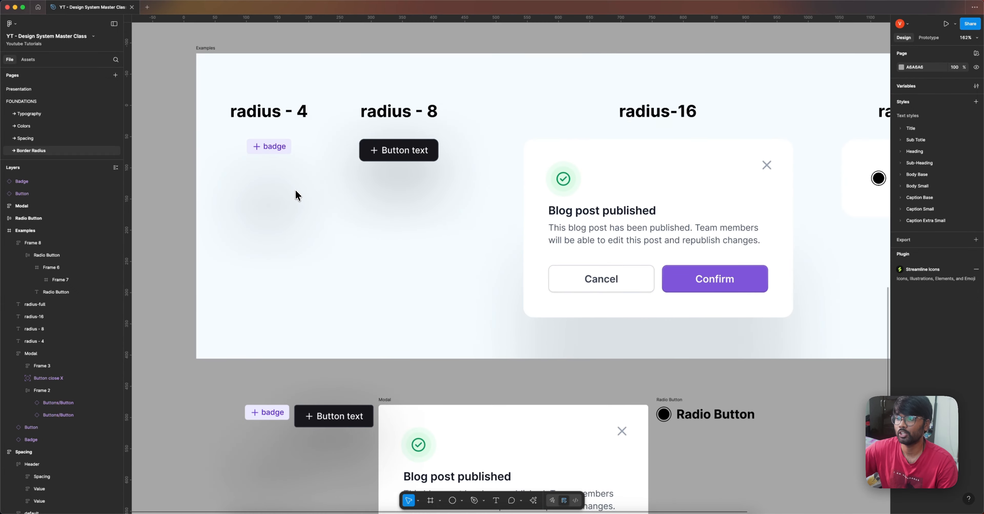
Step: Delete the copied badge, button, modal and radio button below the Examples frame
scroll(296, 191, "down", 3)
scroll(298, 186, "up", 15)
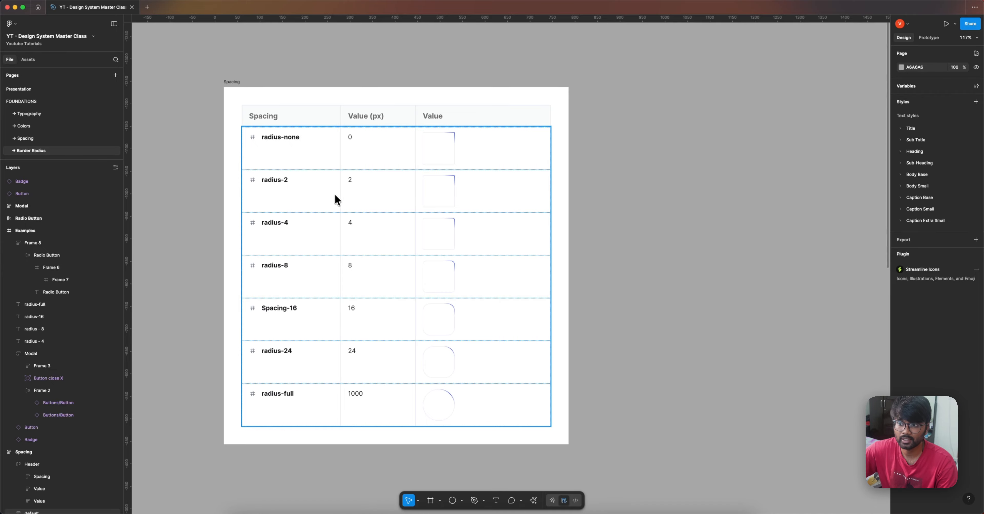
scroll(335, 195, "down", 2)
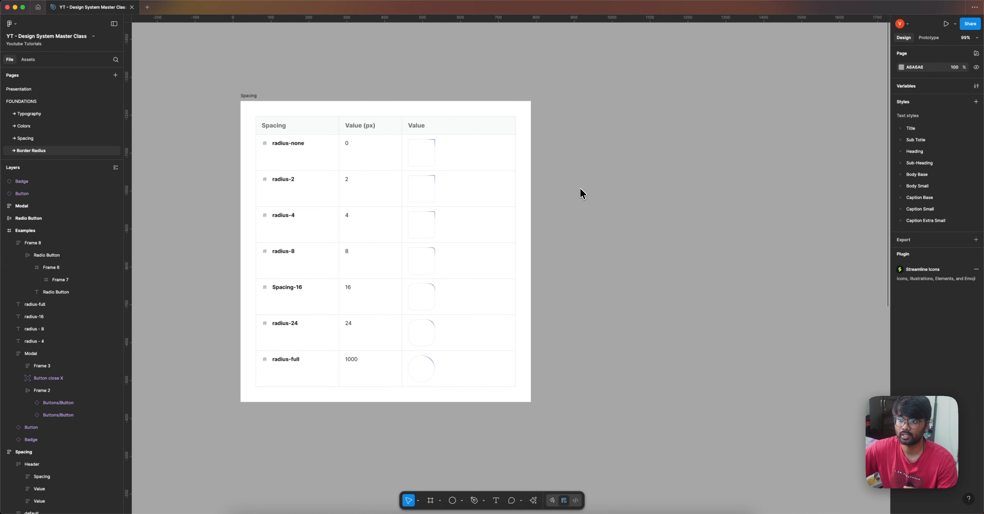
scroll(580, 167, "down", 5)
scroll(565, 153, "down", 8)
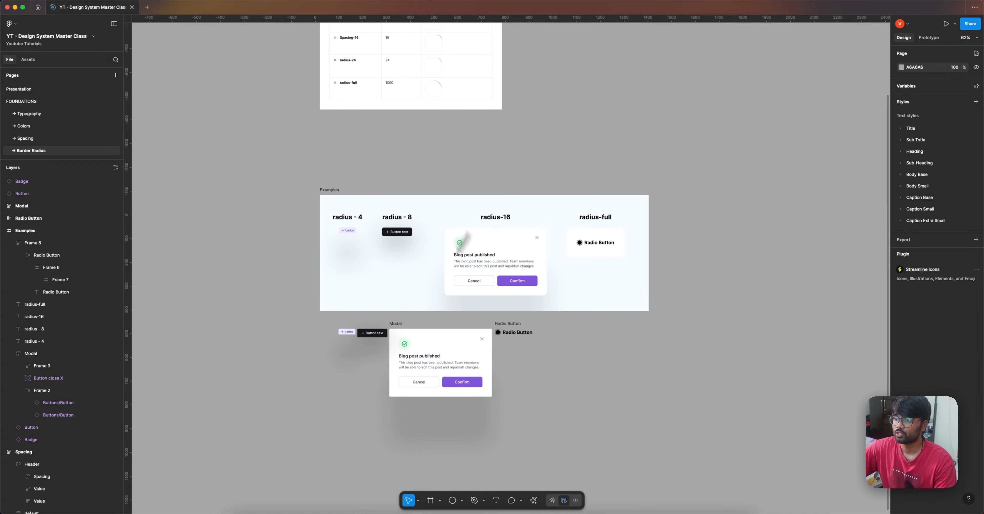
left_click_drag(313, 331, 651, 407)
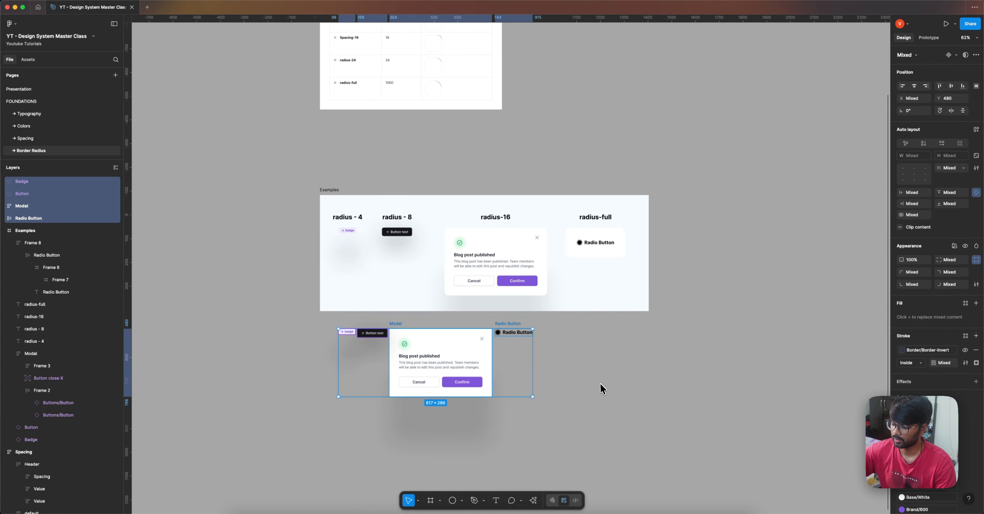
key("Delete")
Step: Rename the first column header of the border radius table to Radius
scroll(600, 384, "up", 8)
scroll(415, 115, "up", 3)
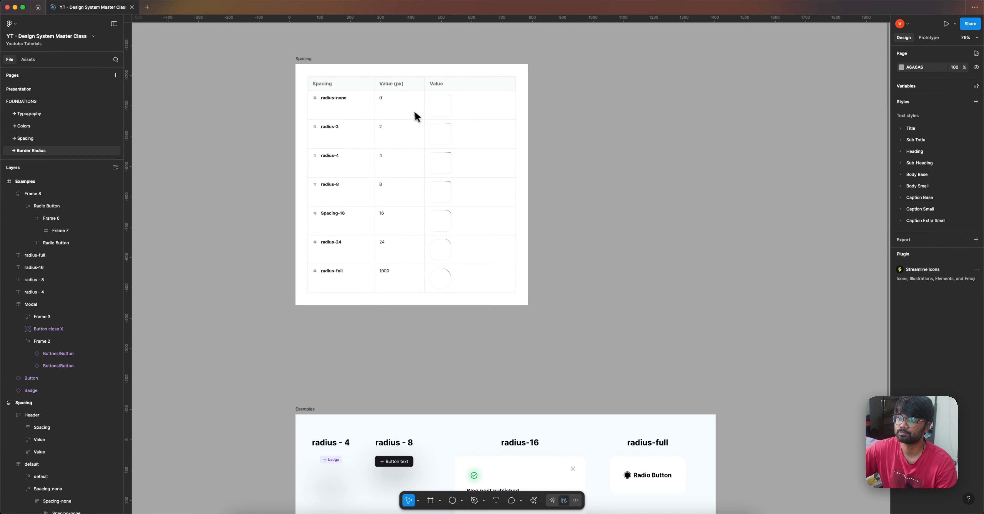
left_click(442, 150)
scroll(382, 218, "down", 5)
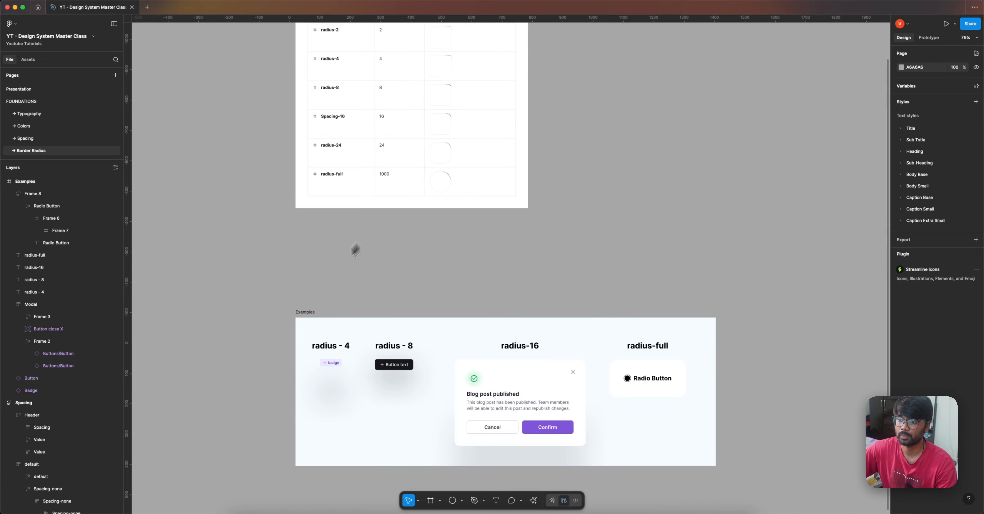
scroll(316, 297, "up", 4)
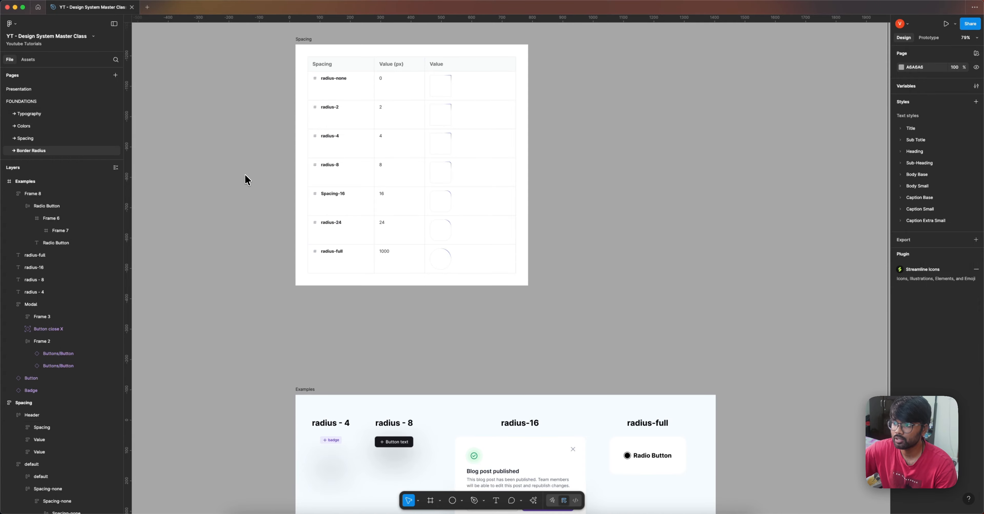
scroll(378, 69, "up", 5)
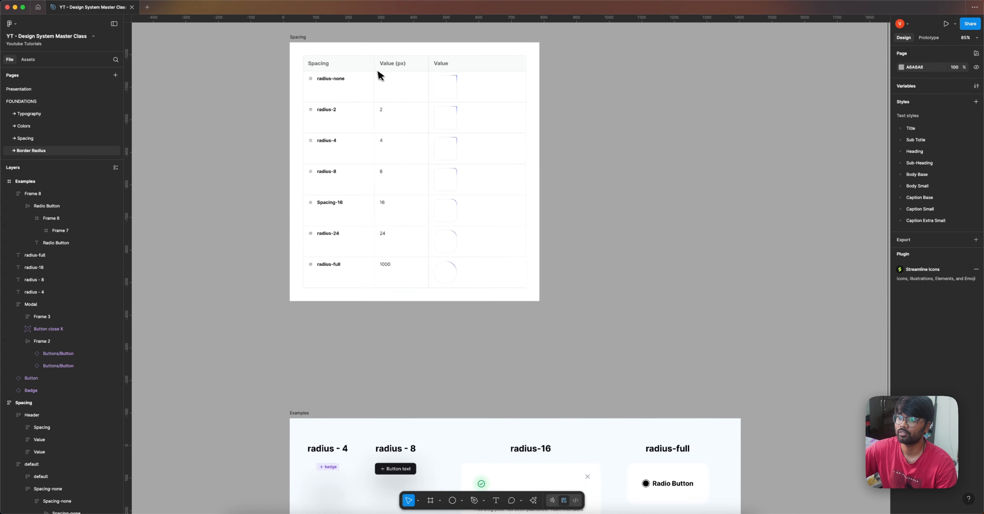
double_click(314, 73)
type("Radius")
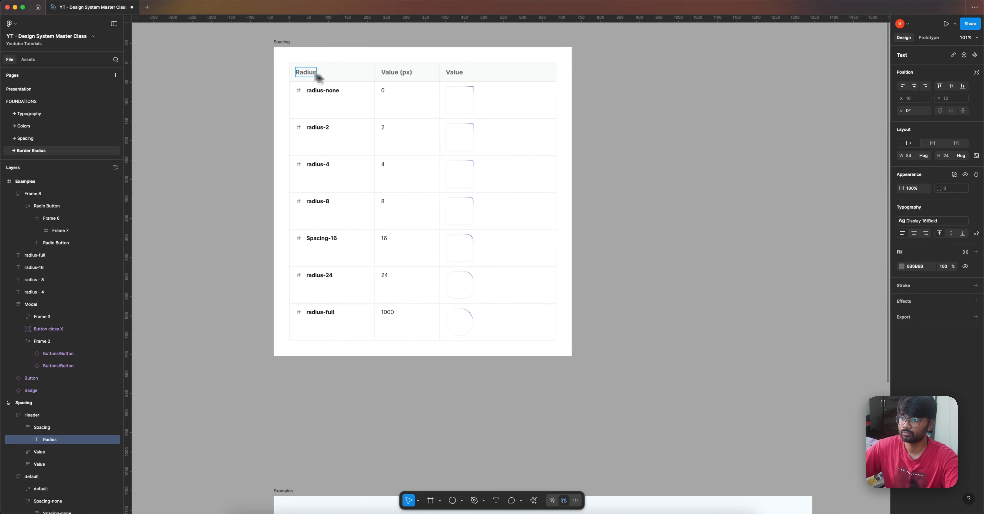
key("Escape")
left_click(756, 145)
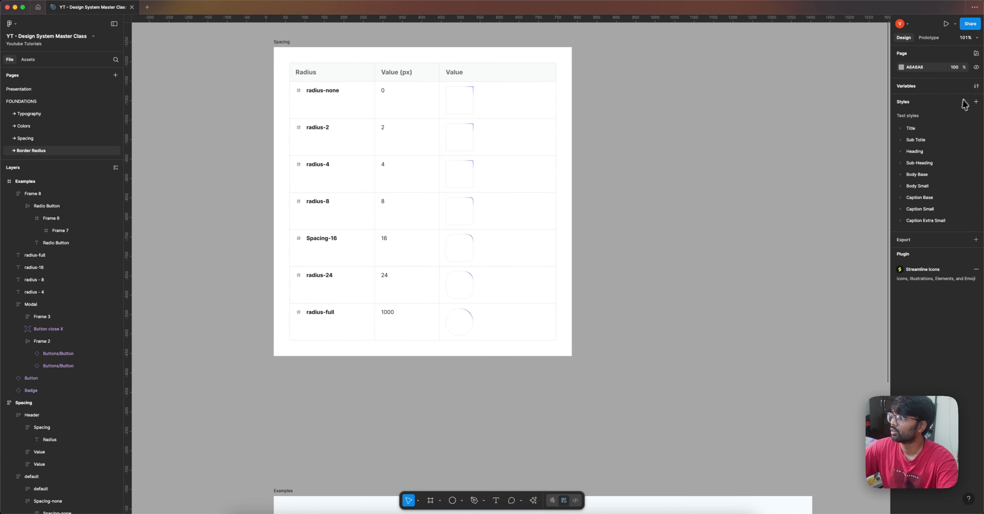
Step: Open the file's variables and look through the Premitives, Color Mode and Typography collections
left_click(976, 86)
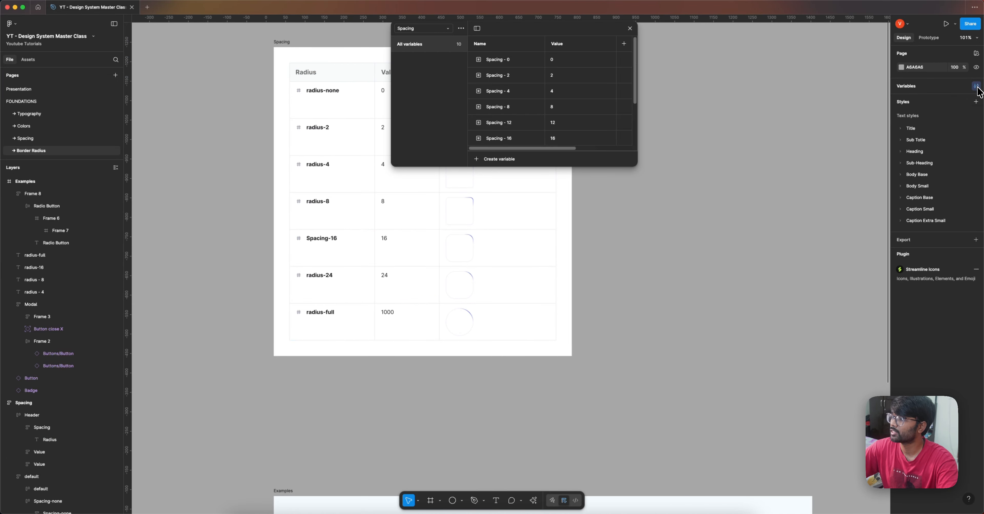
left_click(419, 32)
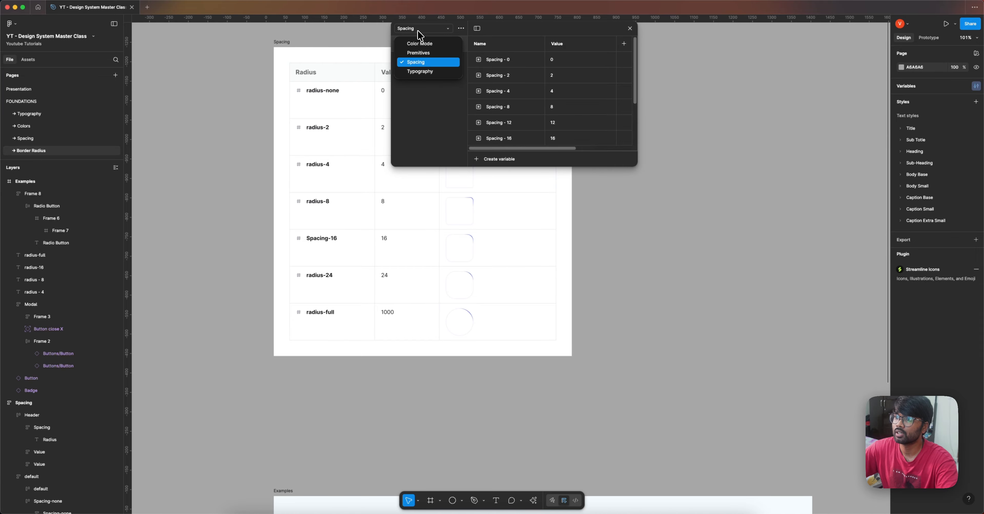
left_click(430, 53)
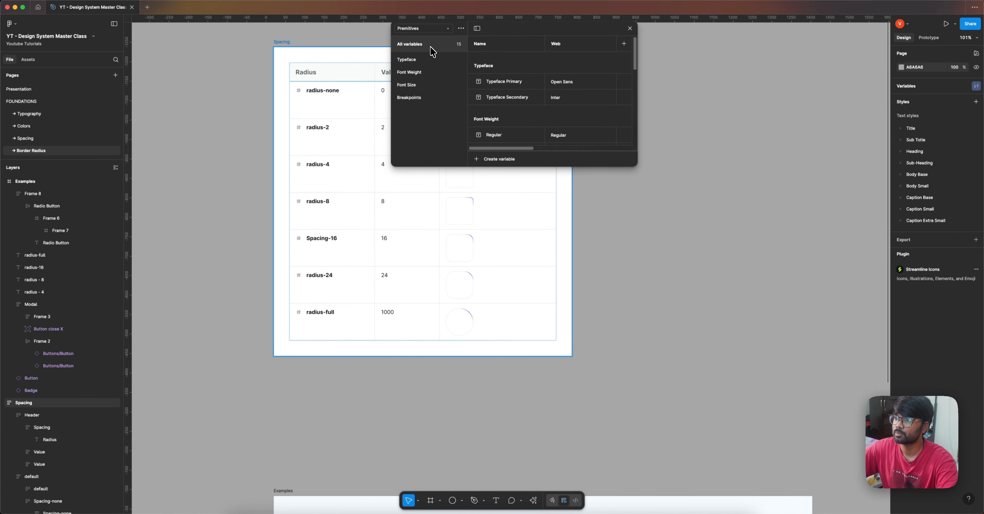
left_click(432, 30)
left_click(432, 43)
left_click(436, 31)
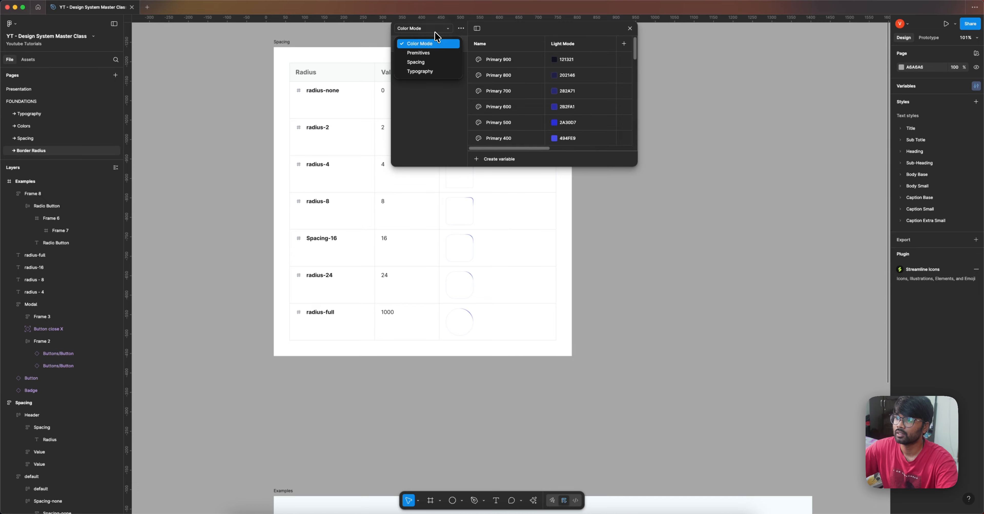
left_click(436, 72)
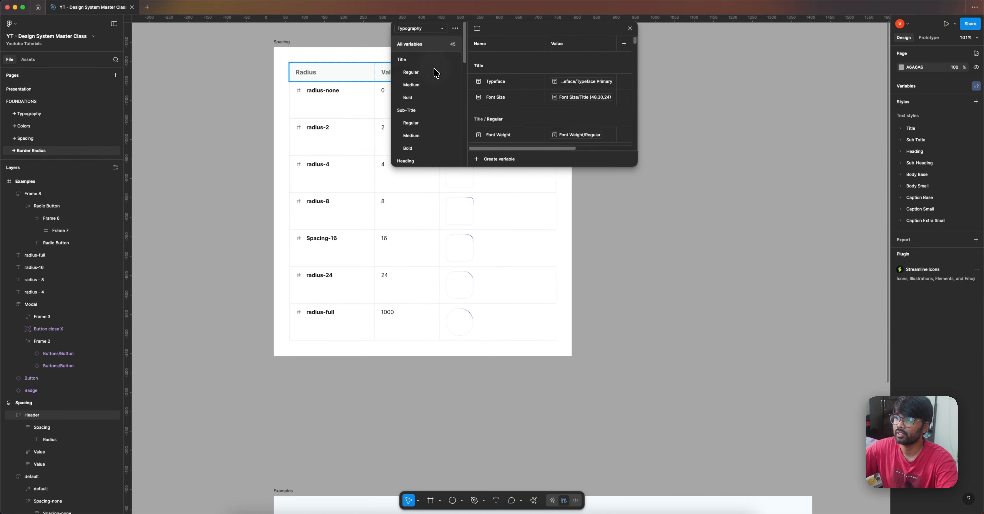
Step: Create a new variable collection named Radius
left_click(455, 29)
left_click(455, 66)
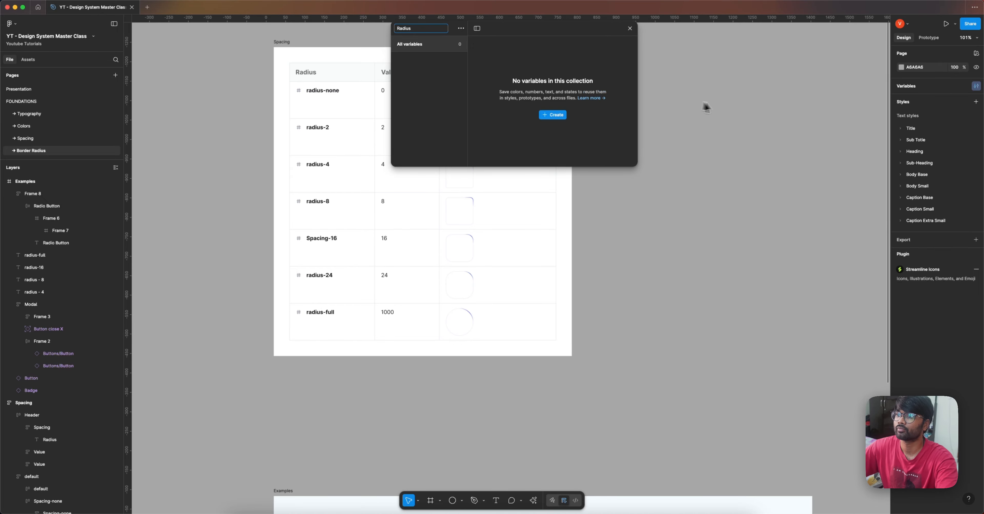
key("Return")
Step: Add a number variable named radius-none with value 0 to the Radius collection
left_click(553, 114)
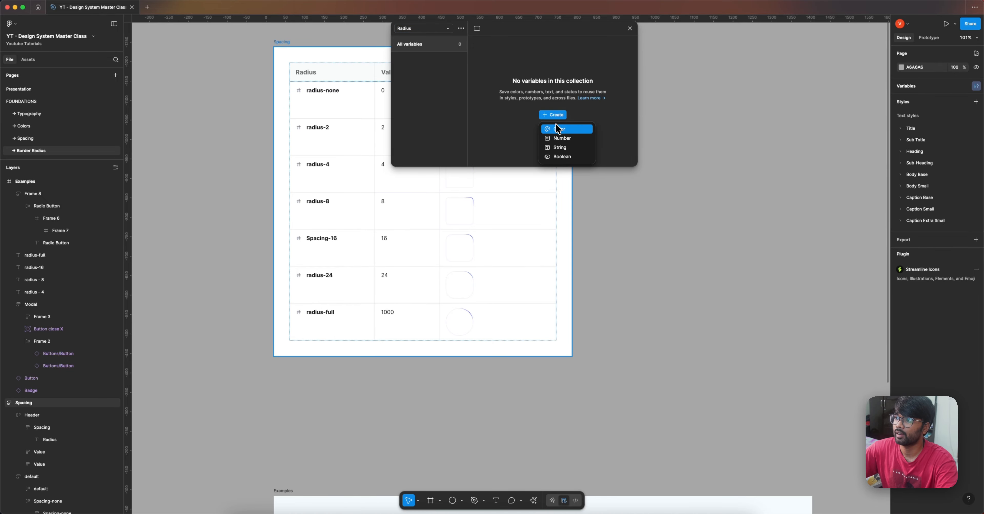
left_click(563, 138)
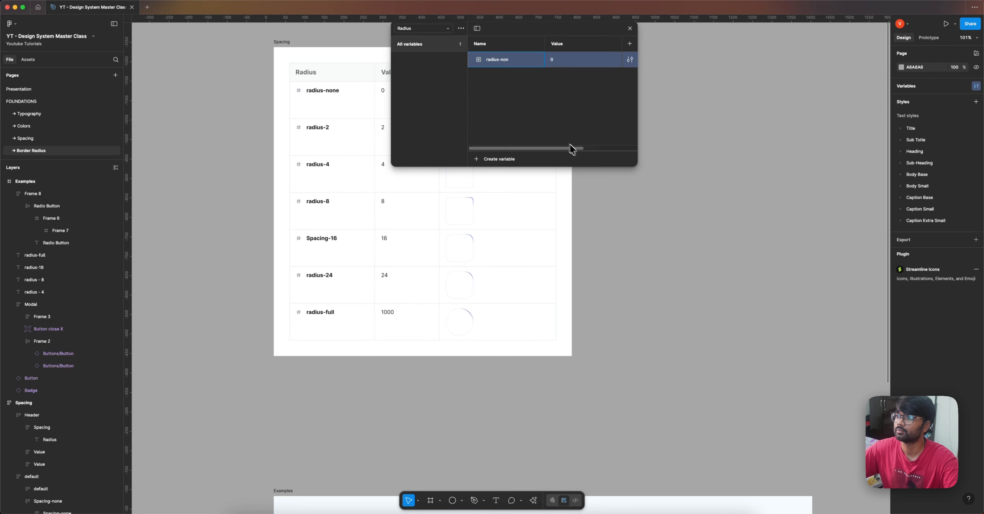
type("radius-none")
Step: Add number variables radius-2 with value 2 and radius-4 with value 4 by duplicating the preceding variable
right_click(540, 71)
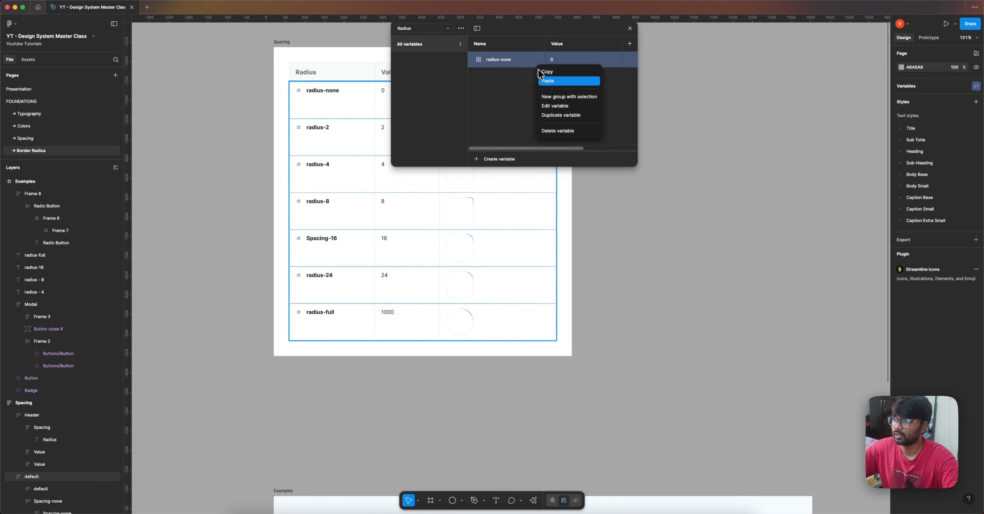
left_click(563, 116)
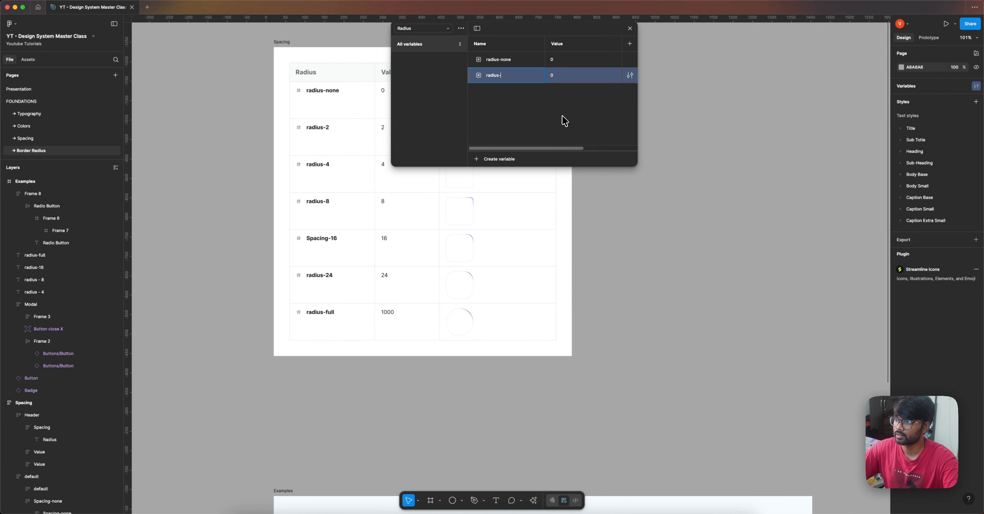
left_click(568, 79)
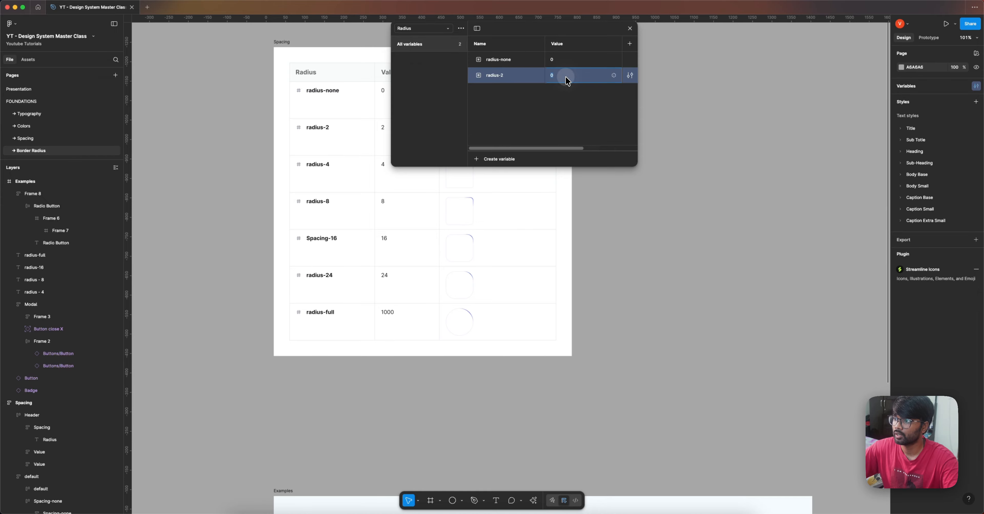
right_click(529, 81)
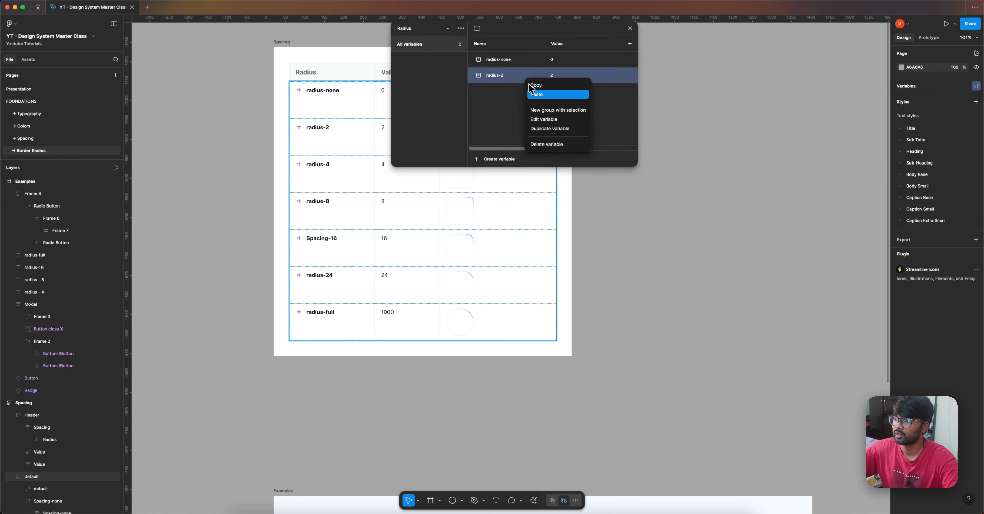
left_click(550, 130)
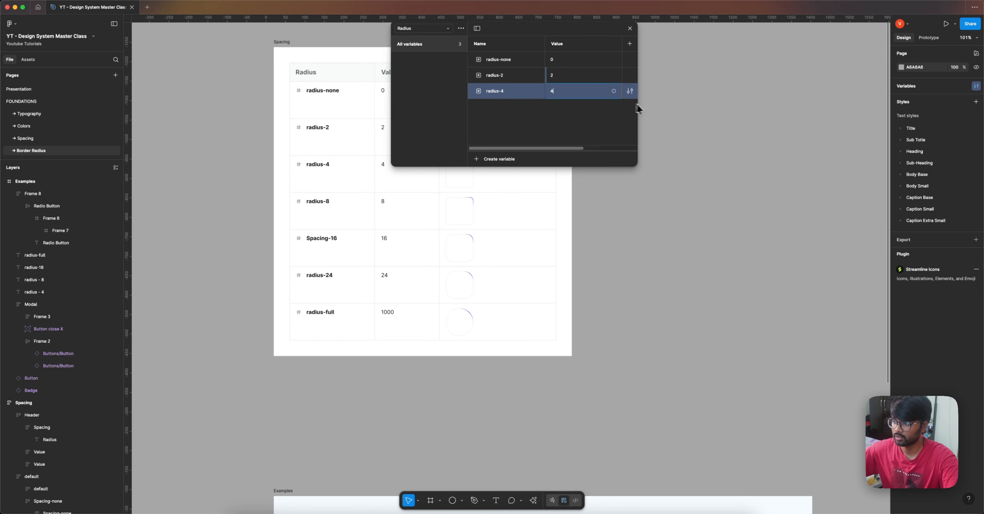
Step: Duplicate the radius-4 variable, name the copy radius-8 and set its value to 8
right_click(519, 95)
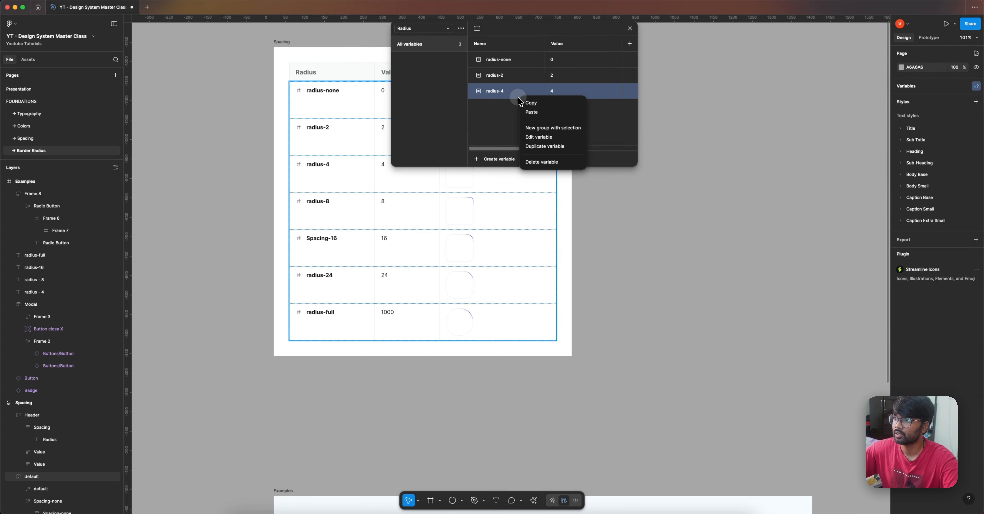
left_click(543, 146)
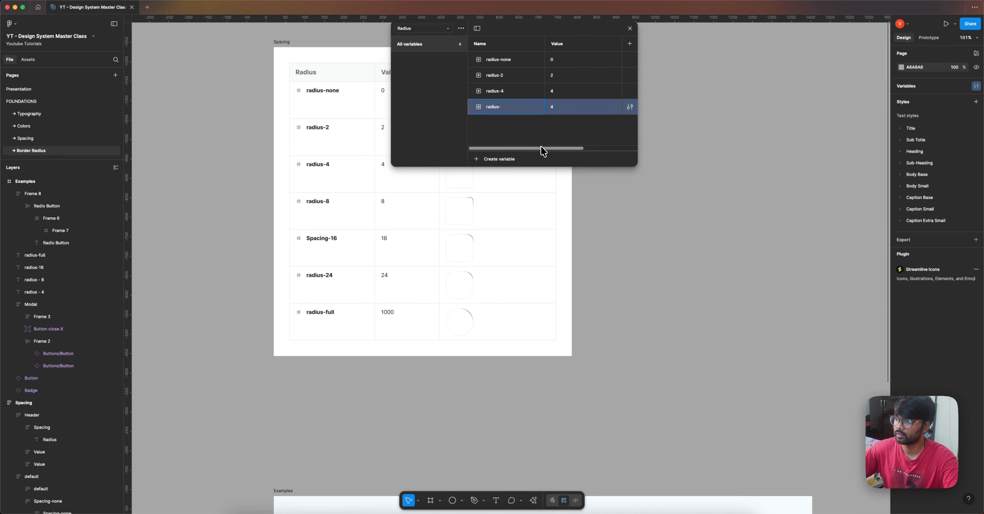
type("8")
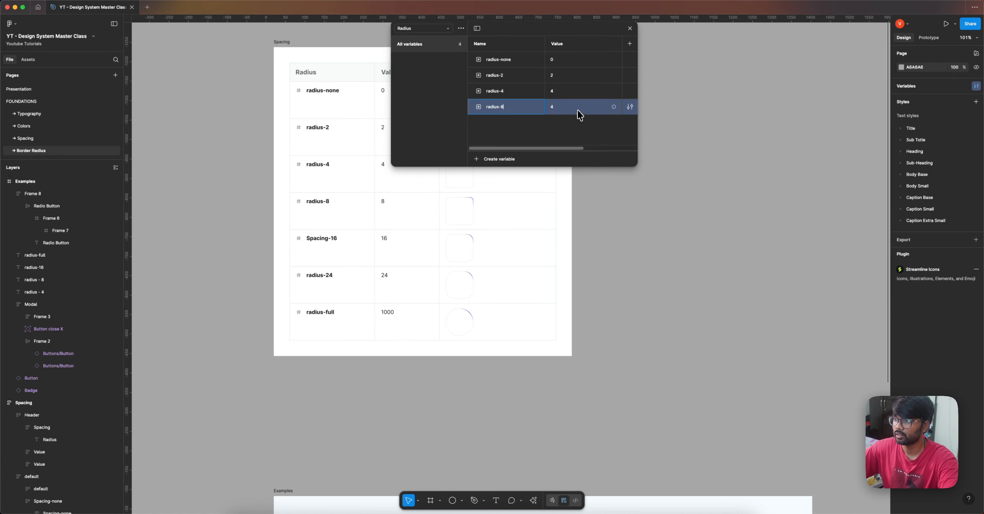
left_click(581, 112)
type("8")
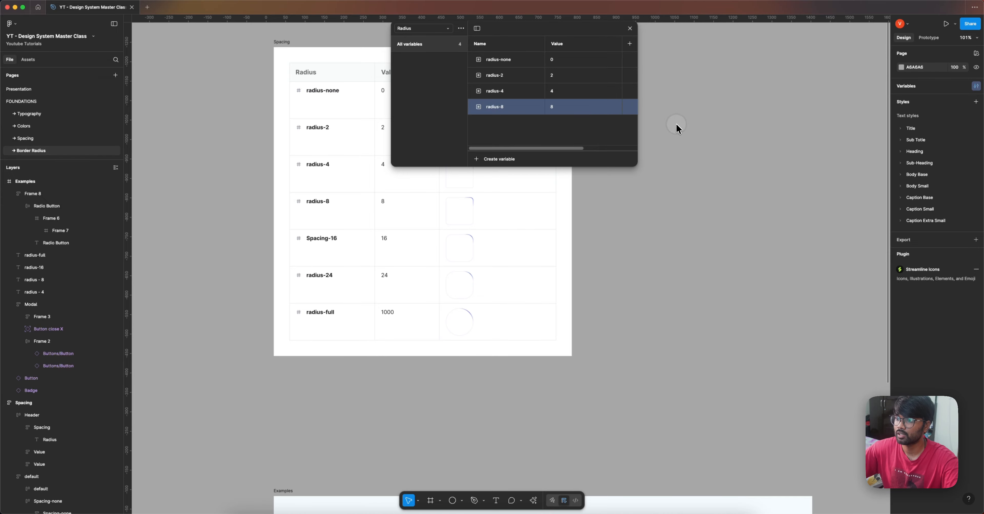
Step: Add number variables radius-16 with value 16 and radius-24 with value 24 by duplicating the preceding variable
right_click(520, 114)
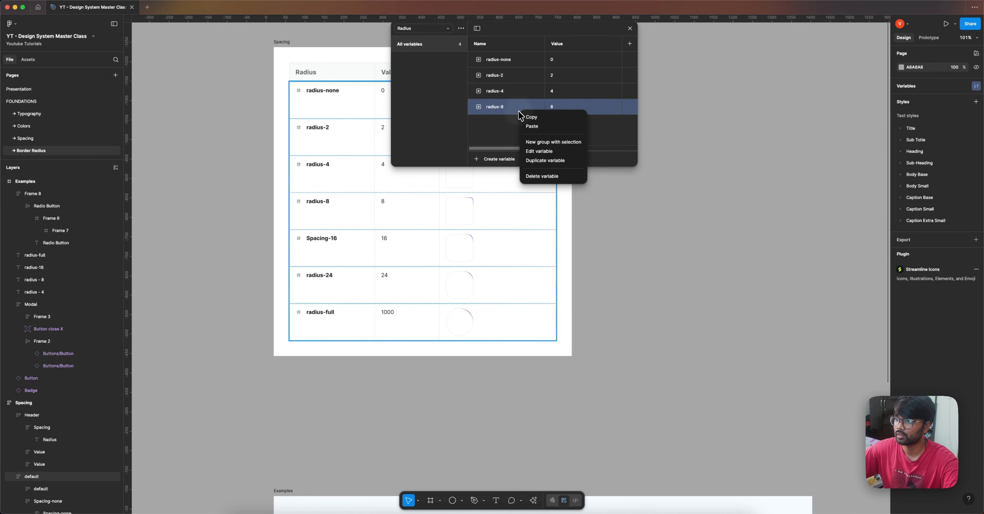
left_click(541, 162)
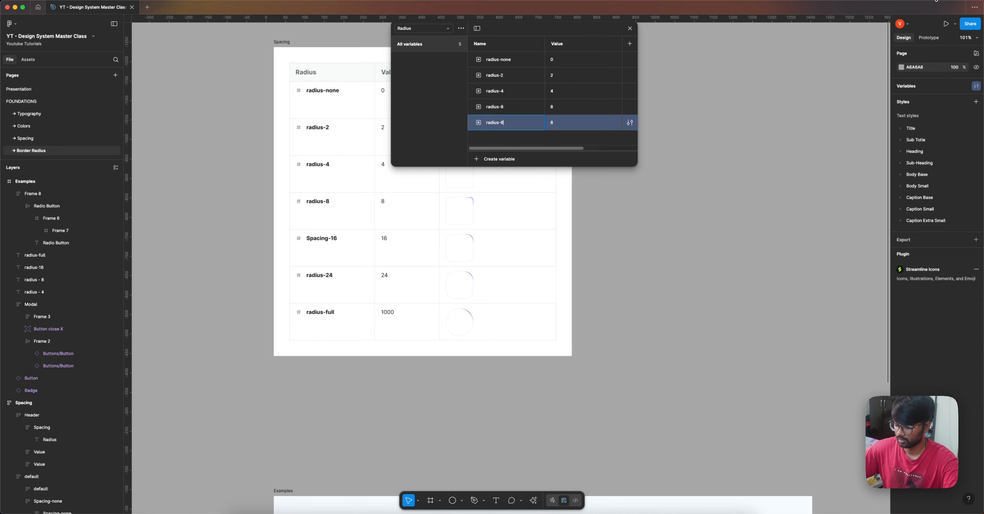
double_click(575, 124)
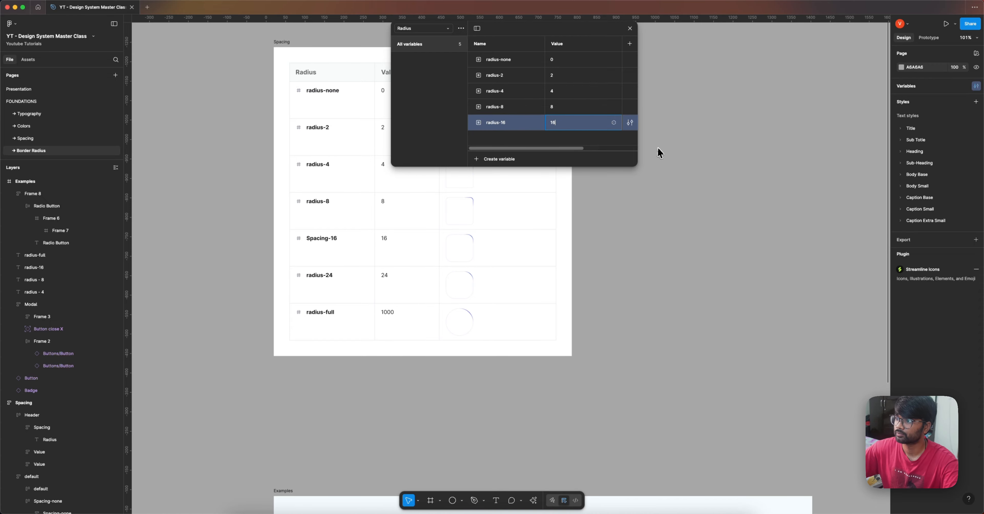
right_click(578, 129)
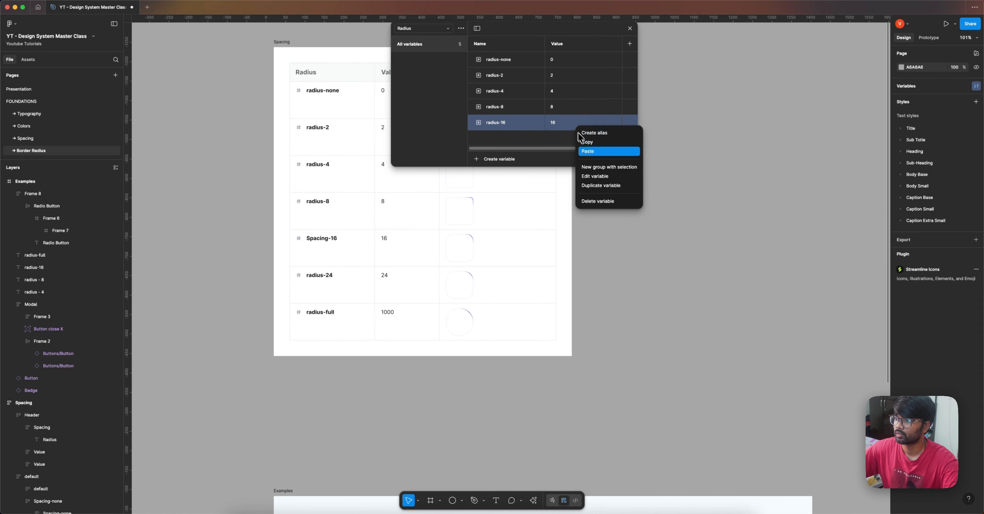
left_click(598, 186)
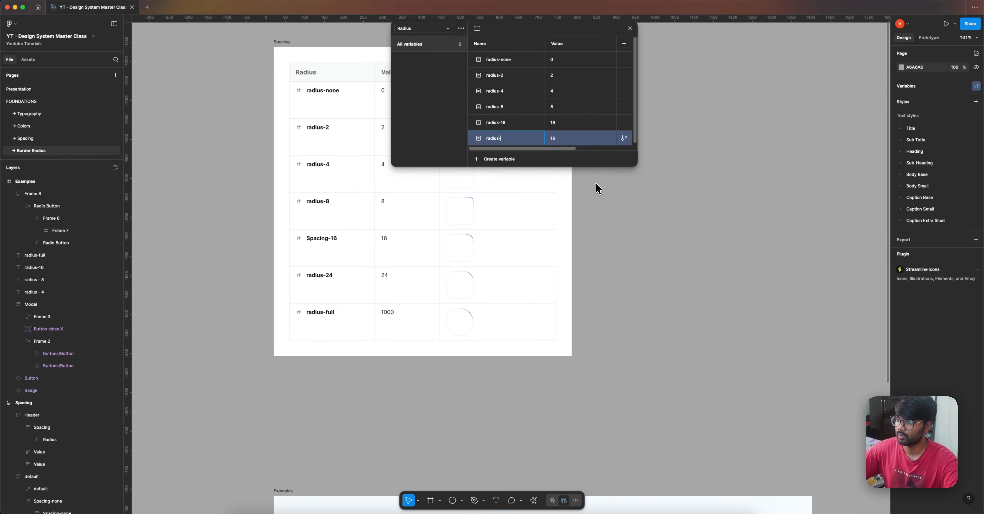
double_click(563, 142)
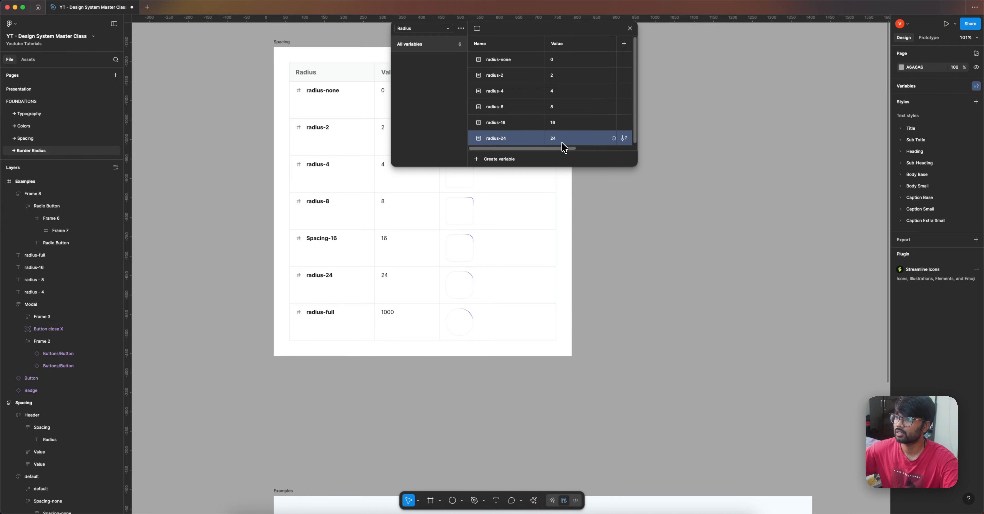
right_click(528, 138)
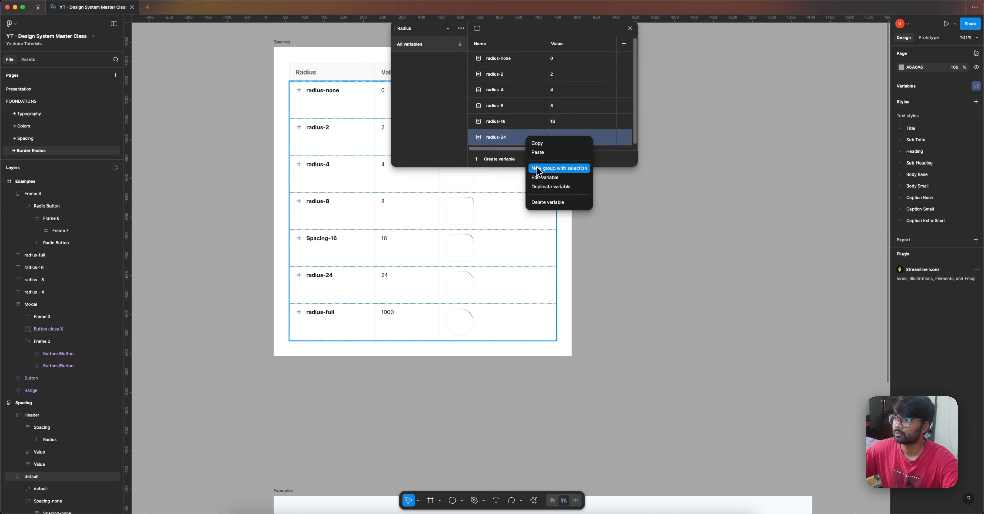
left_click(539, 177)
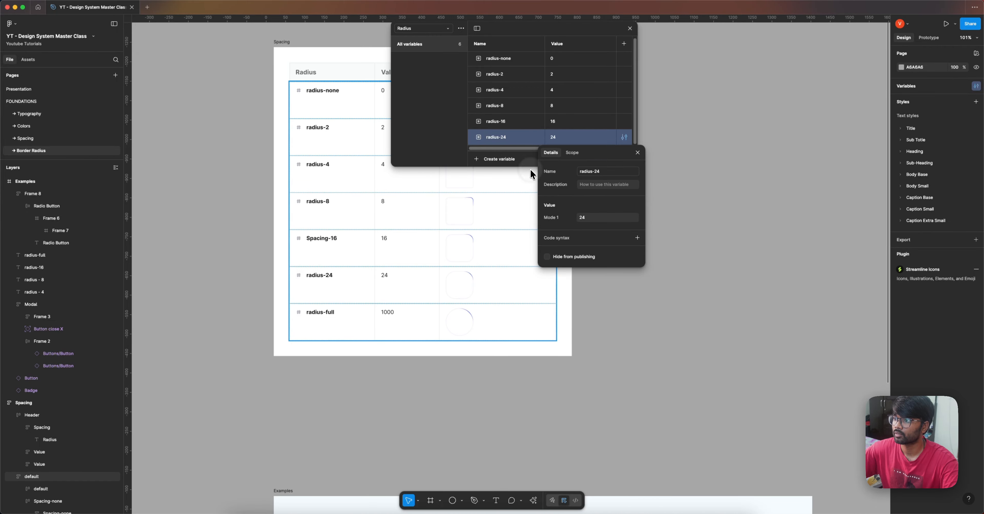
left_click(531, 169)
Step: Duplicate the radius-24 variable, name the copy radius-full, set its value to 1000 and close the variables window
right_click(532, 142)
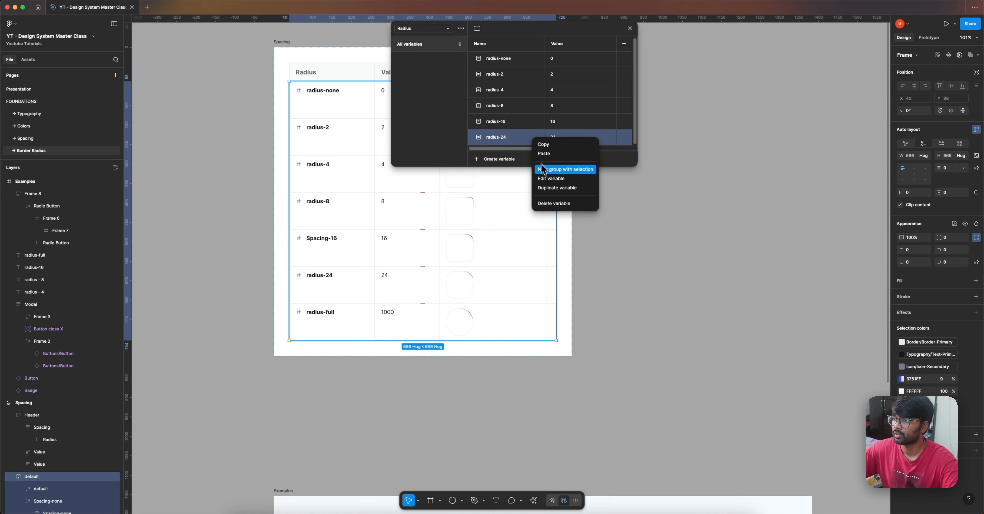
left_click(547, 186)
key("Right")
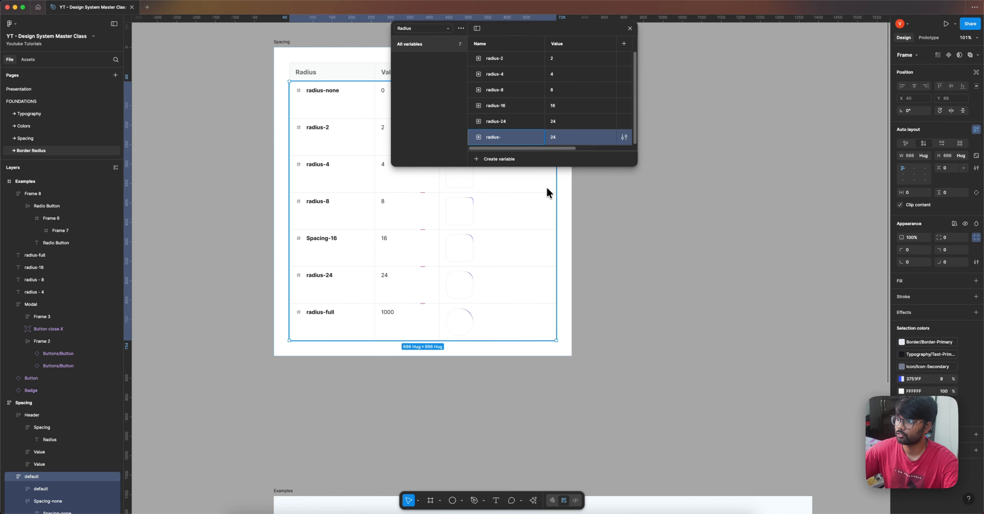
type("full")
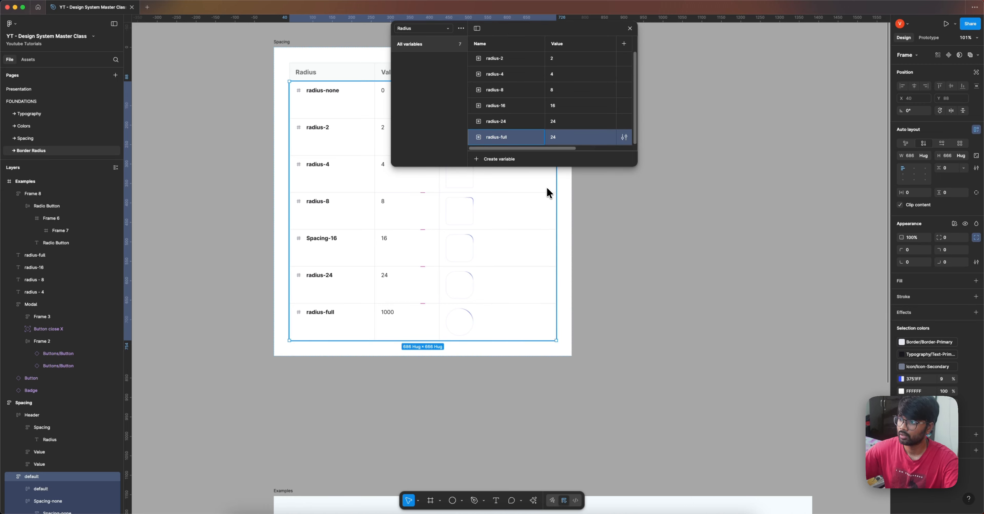
left_click(558, 138)
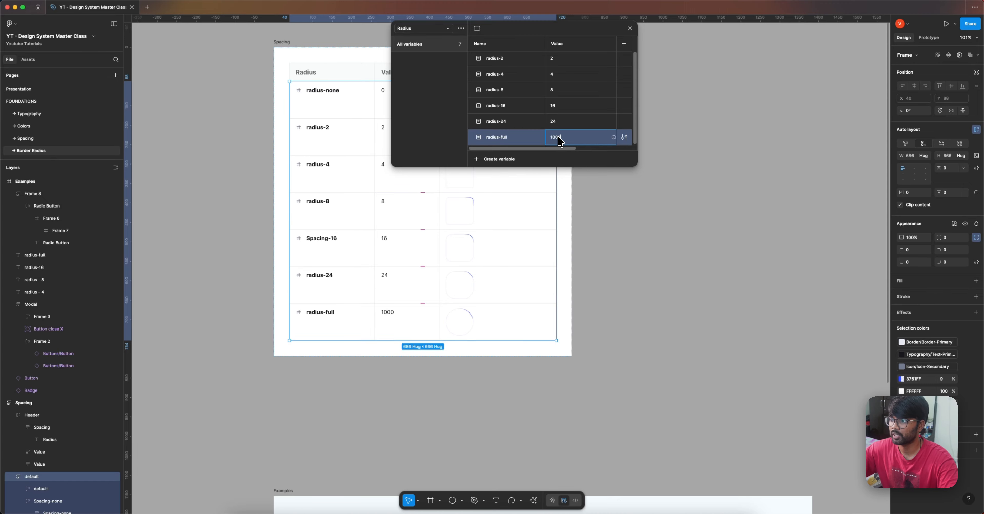
type("1000")
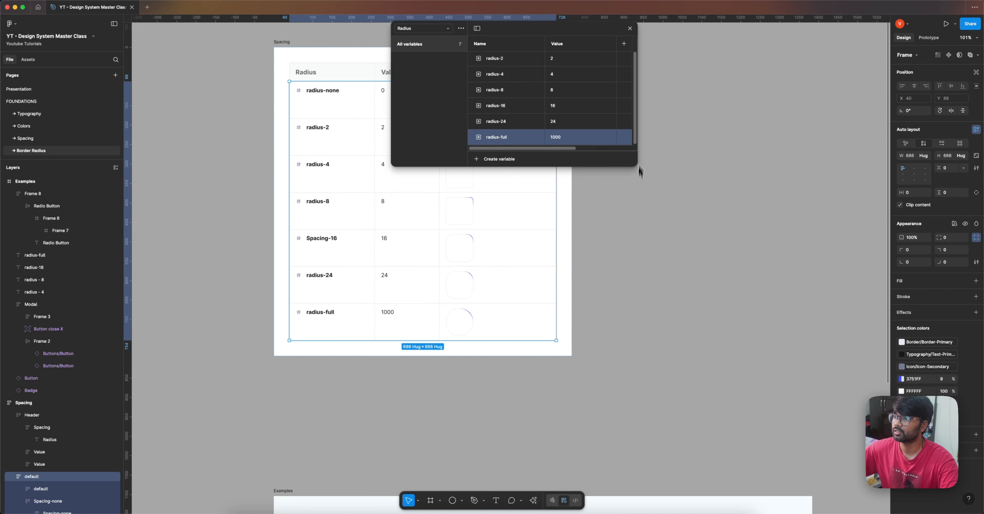
left_click(629, 29)
Step: Examine the corner preview of each radius in the table from radius-none to radius-full, and review the Radius variables
scroll(440, 105, "down", 3)
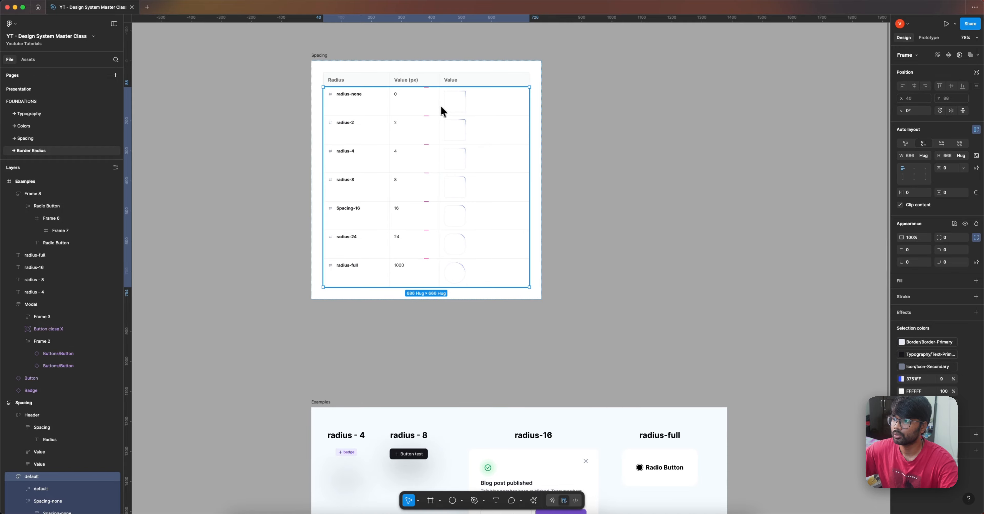
scroll(460, 95, "up", 8)
scroll(468, 99, "up", 10)
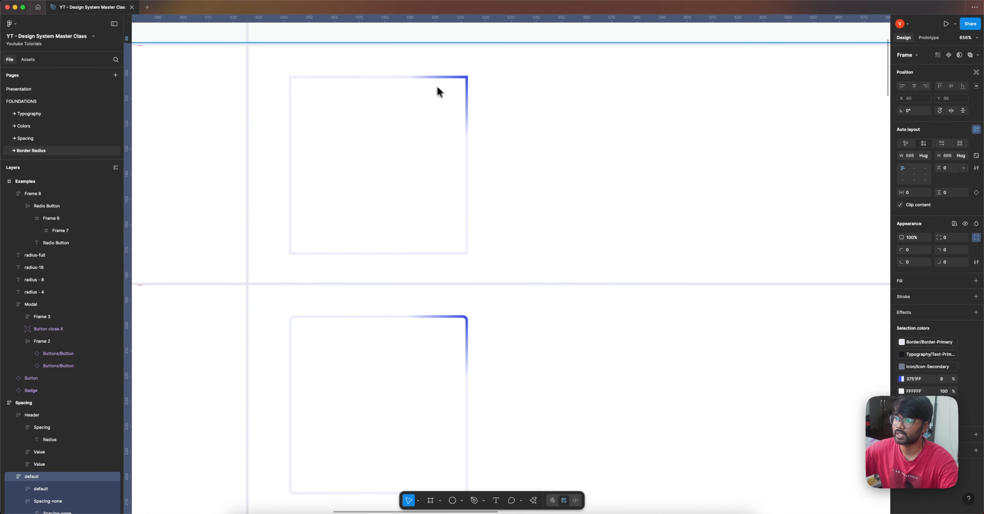
scroll(467, 103, "down", 7)
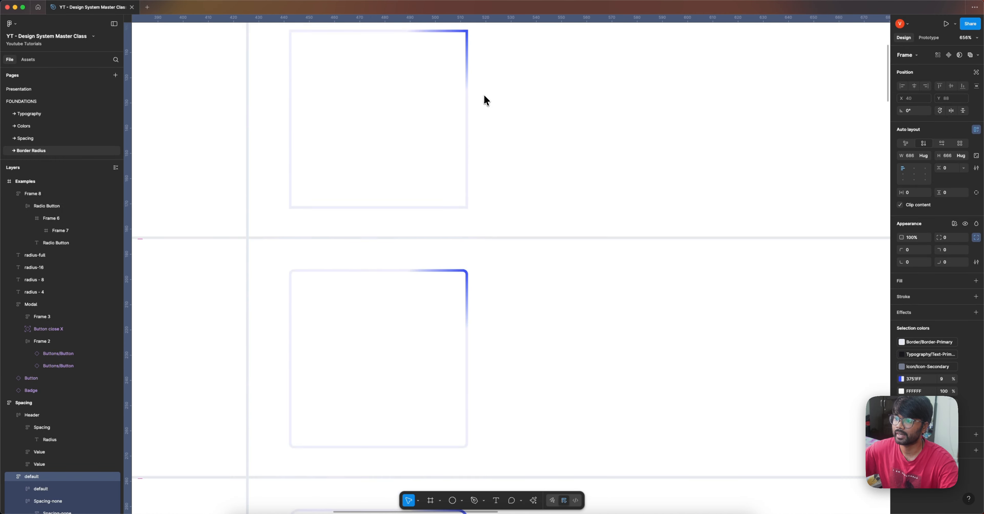
scroll(481, 141, "down", 5)
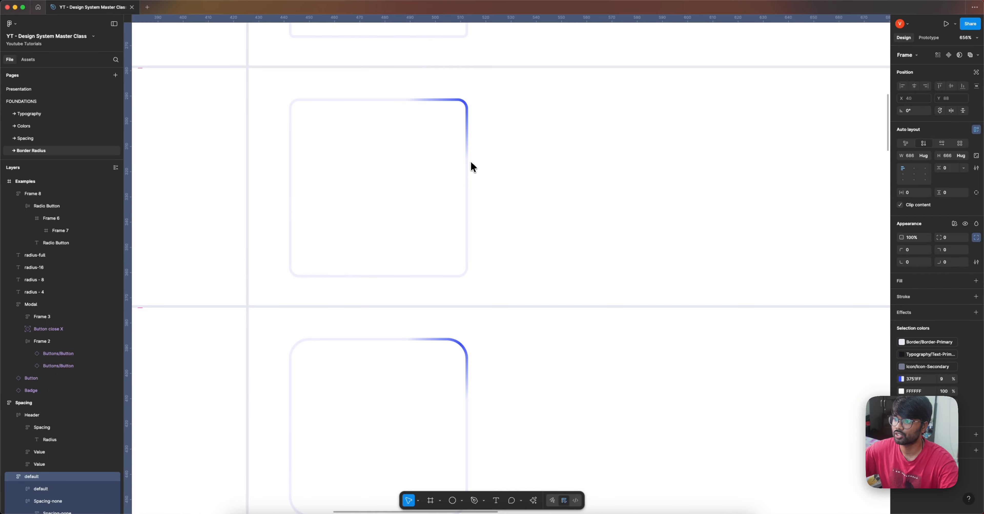
scroll(470, 149, "down", 18)
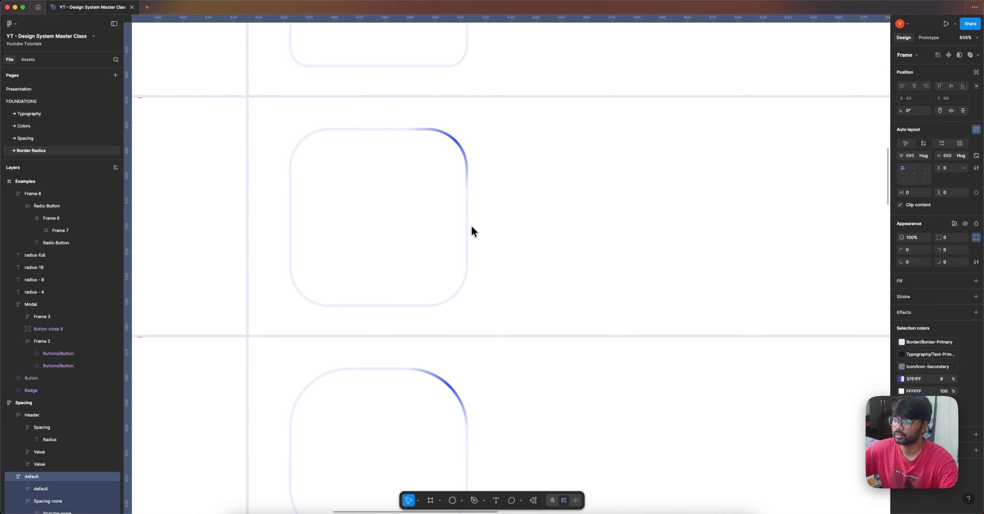
scroll(450, 226, "down", 5)
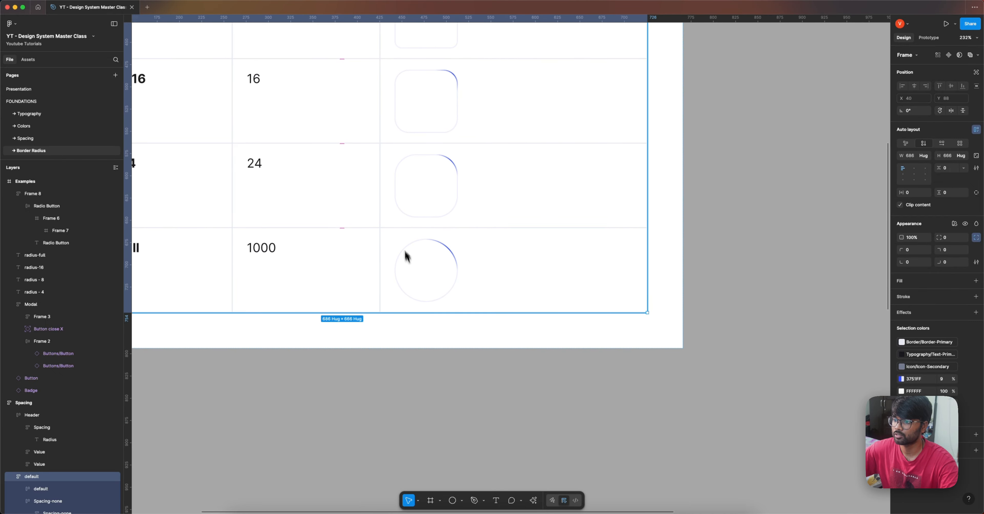
scroll(397, 229, "down", 4)
scroll(386, 210, "down", 1)
left_click(512, 243)
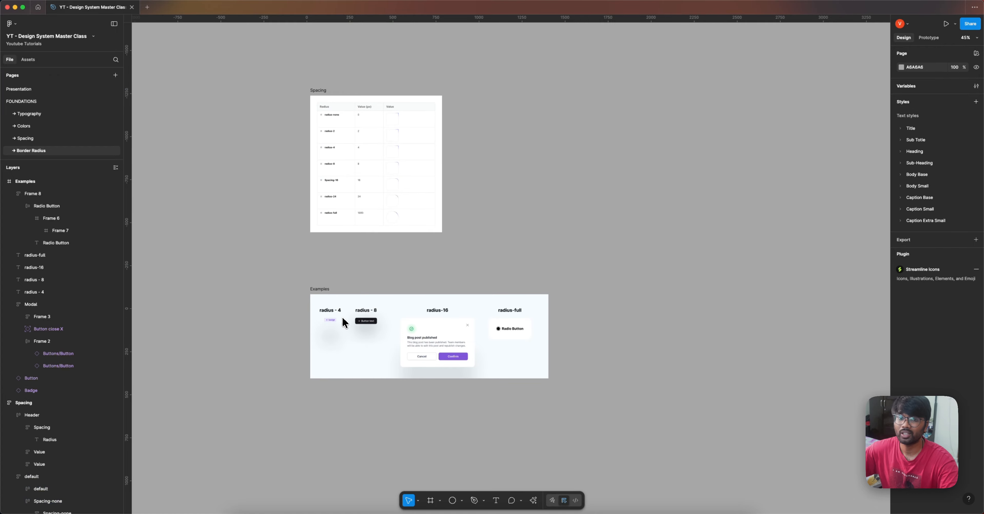
left_click(976, 86)
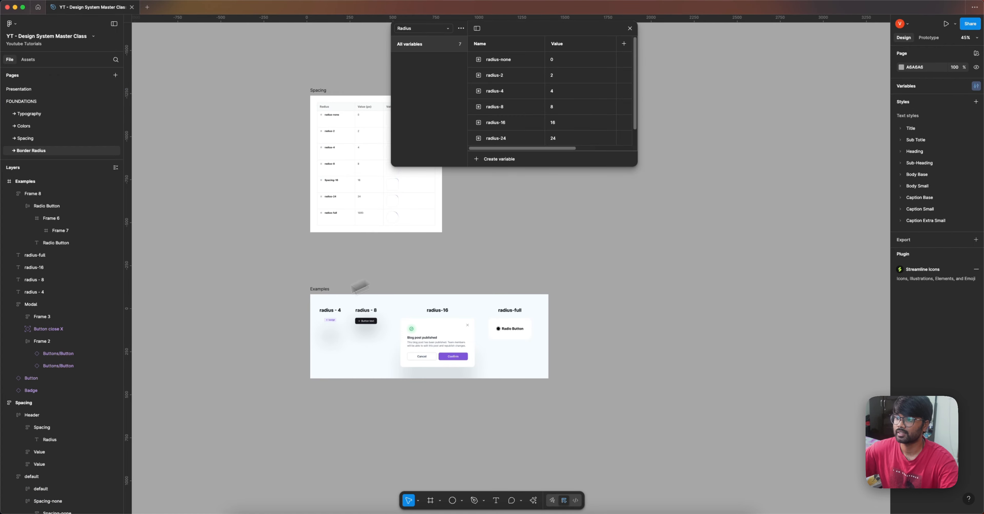
left_click(630, 28)
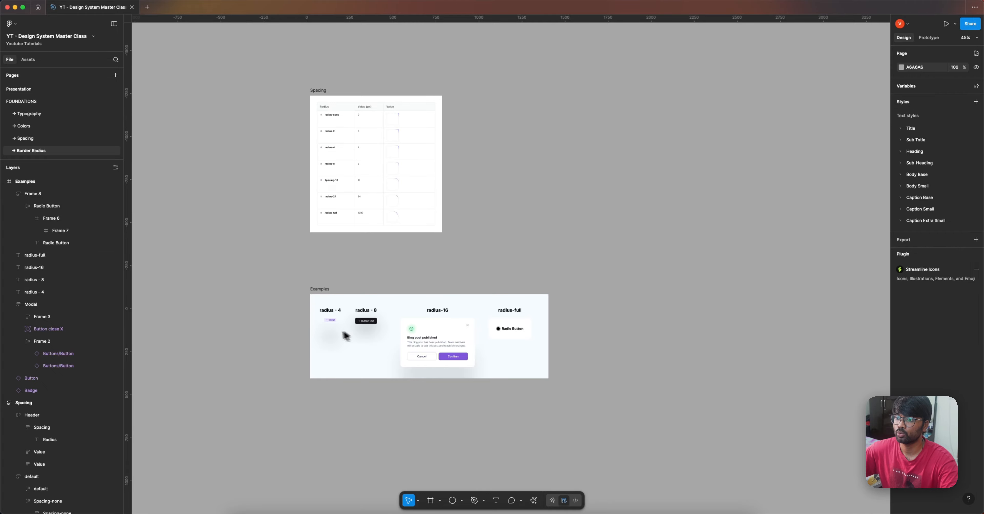
Step: Apply the radius-4 variable to the corner radius of the badge in the Examples frame
scroll(330, 325, "up", 5)
left_click(331, 321)
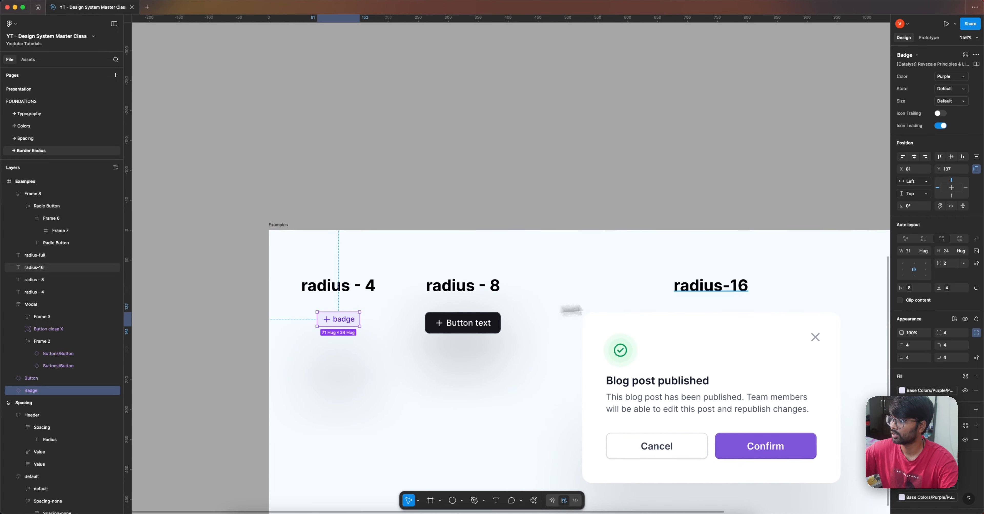
scroll(947, 294, "down", 2)
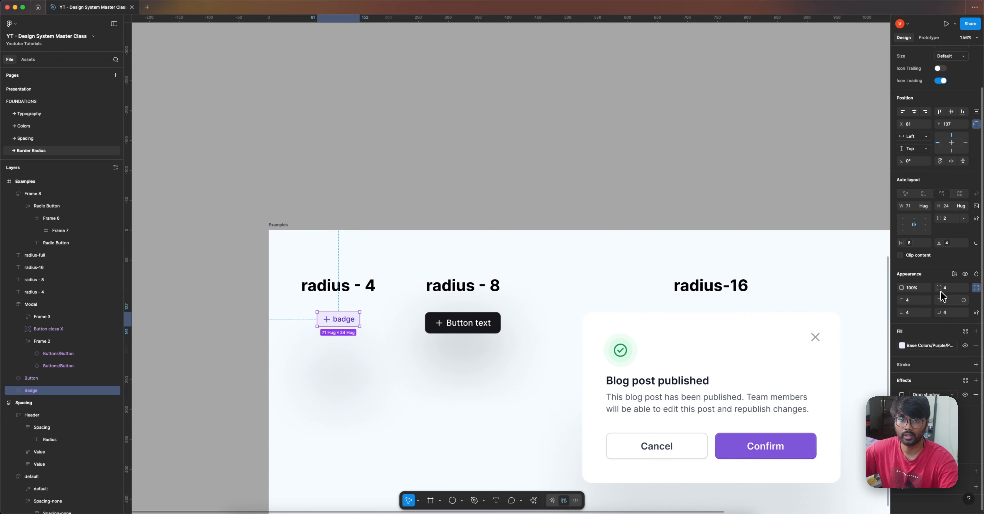
left_click(964, 288)
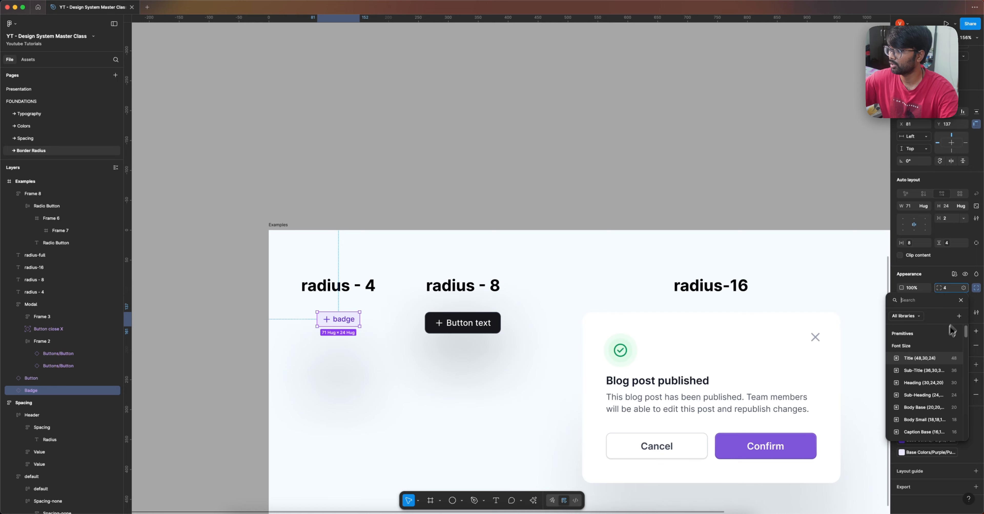
scroll(936, 348, "down", 10)
scroll(936, 353, "up", 5)
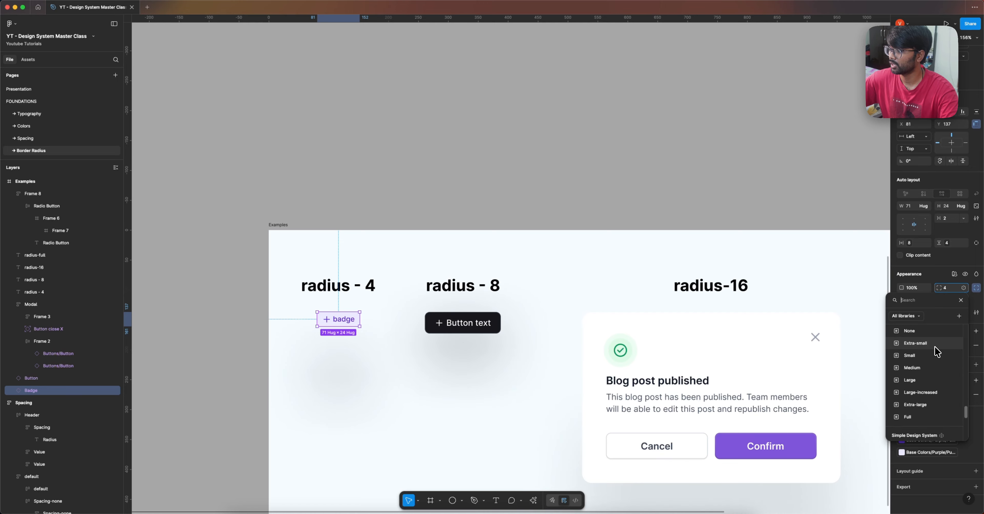
scroll(939, 356, "up", 4)
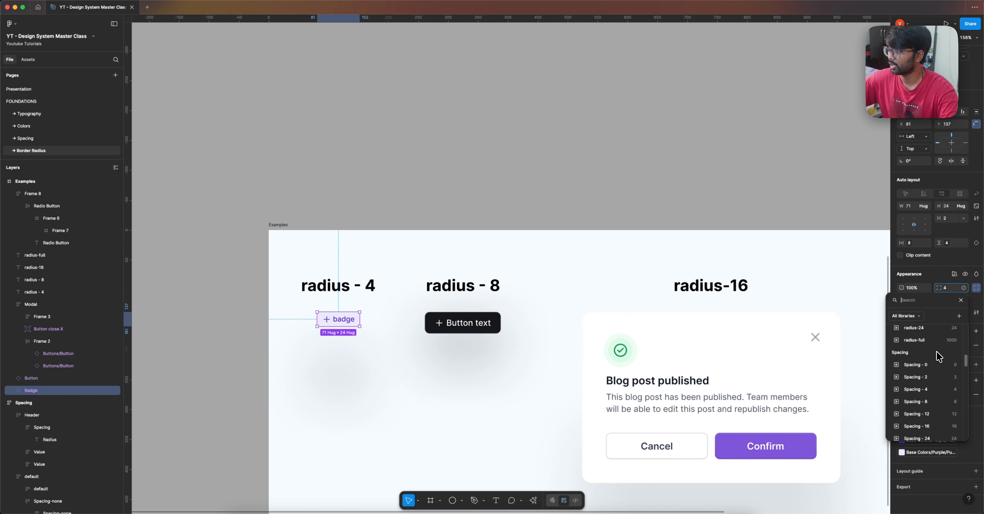
scroll(937, 353, "up", 1)
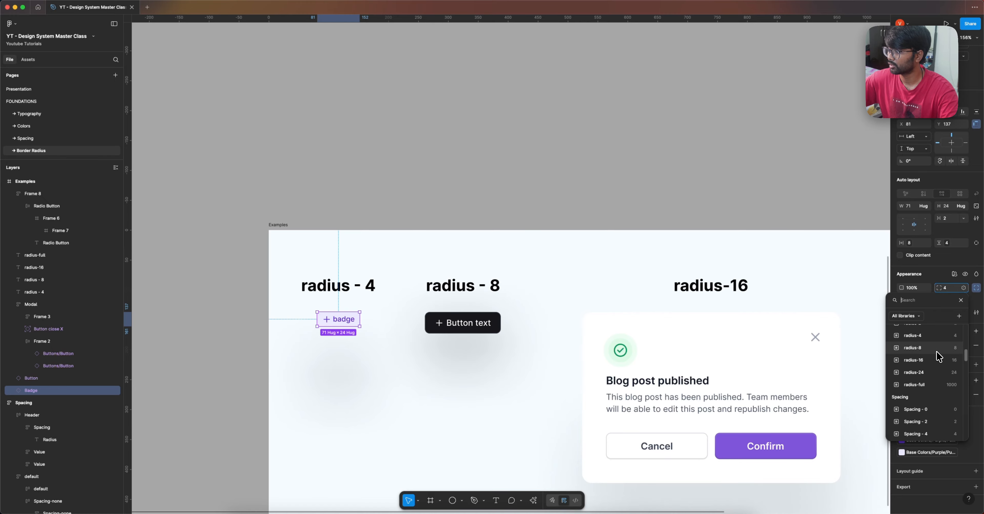
left_click(935, 337)
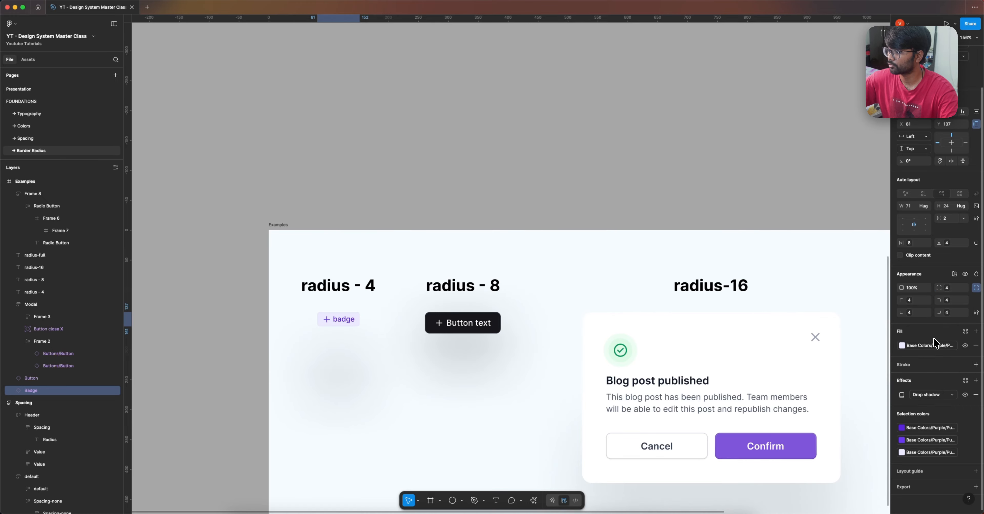
Step: Apply the radius-8 variable to the corner radius of the black button in the Examples frame
left_click(441, 324)
left_click(964, 300)
scroll(932, 377, "down", 10)
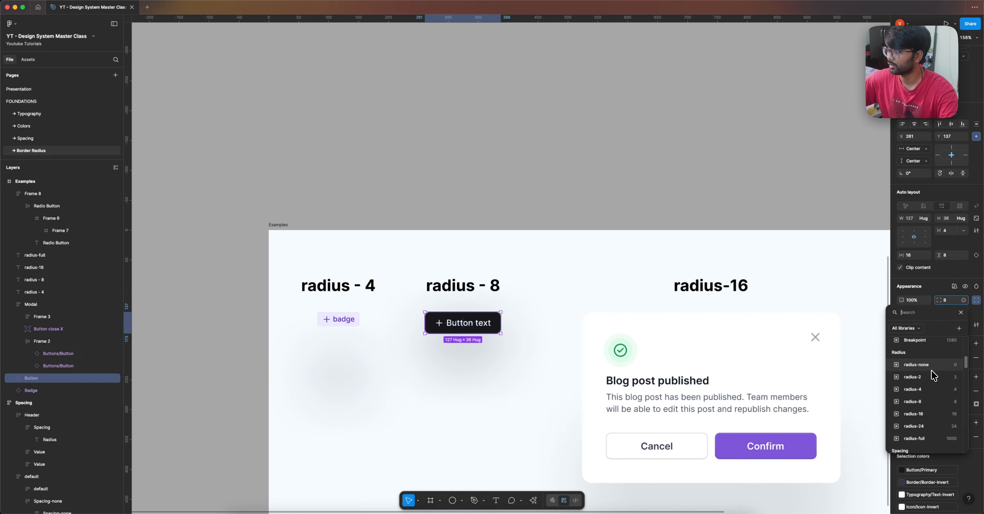
left_click(926, 402)
left_click(726, 176)
Step: Apply the radius-16 variable to the corner radius of the "Blog post published" modal
scroll(673, 153, "right", 4)
scroll(672, 153, "down", 1)
scroll(526, 245, "right", 3)
scroll(526, 244, "down", 1)
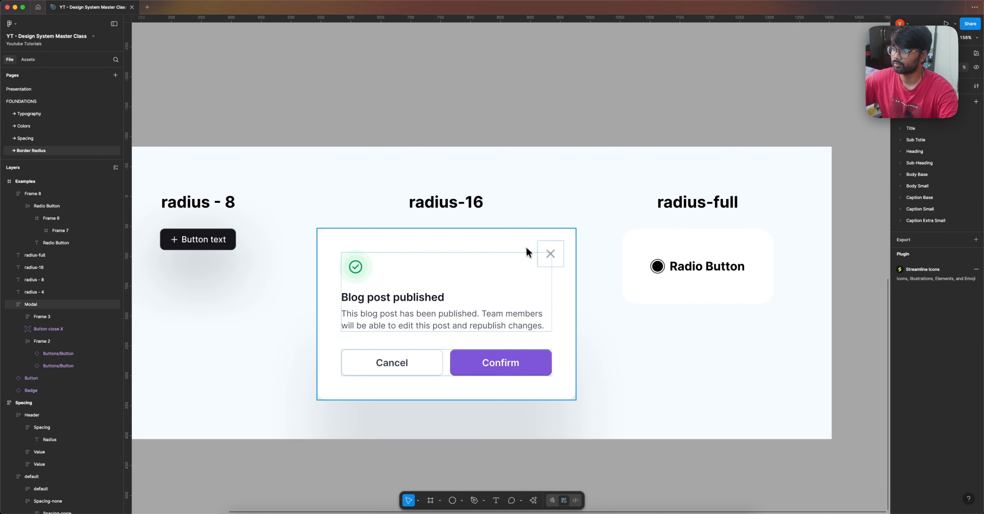
left_click(526, 243)
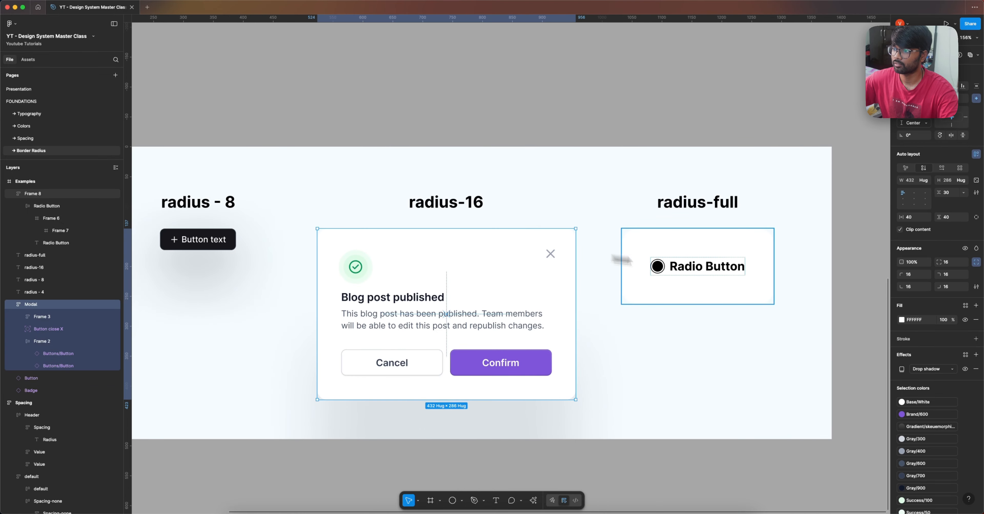
left_click(964, 262)
scroll(938, 341, "down", 3)
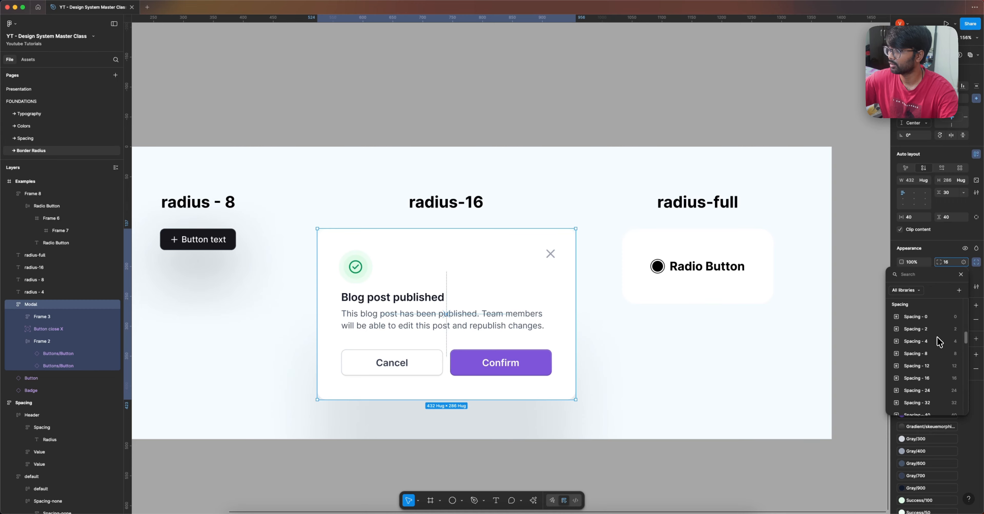
key("Escape")
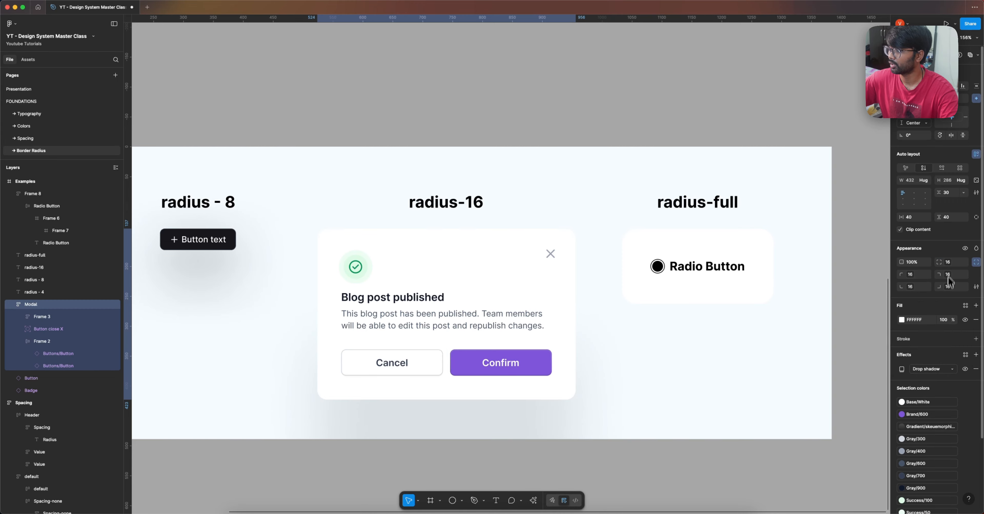
left_click(964, 262)
scroll(925, 352, "up", 3)
scroll(925, 353, "down", 5)
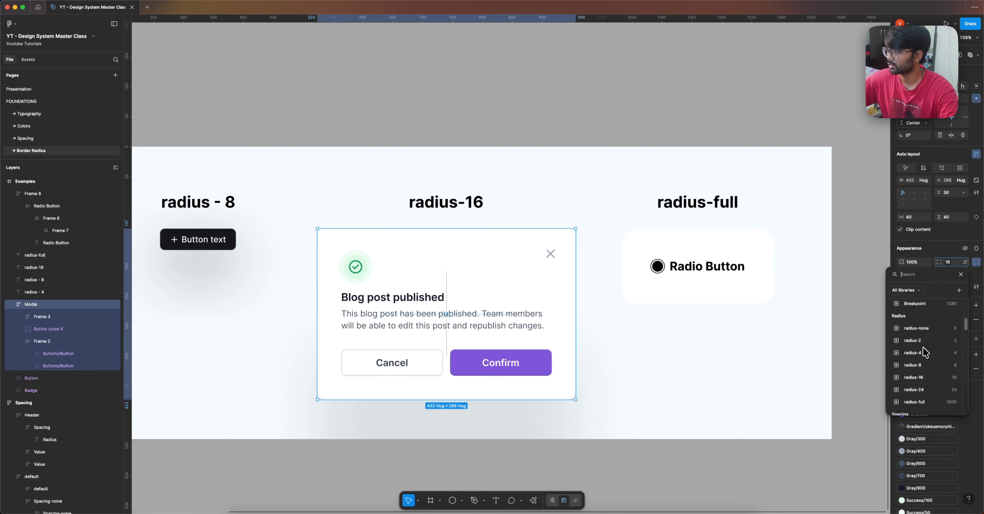
scroll(924, 348, "up", 1)
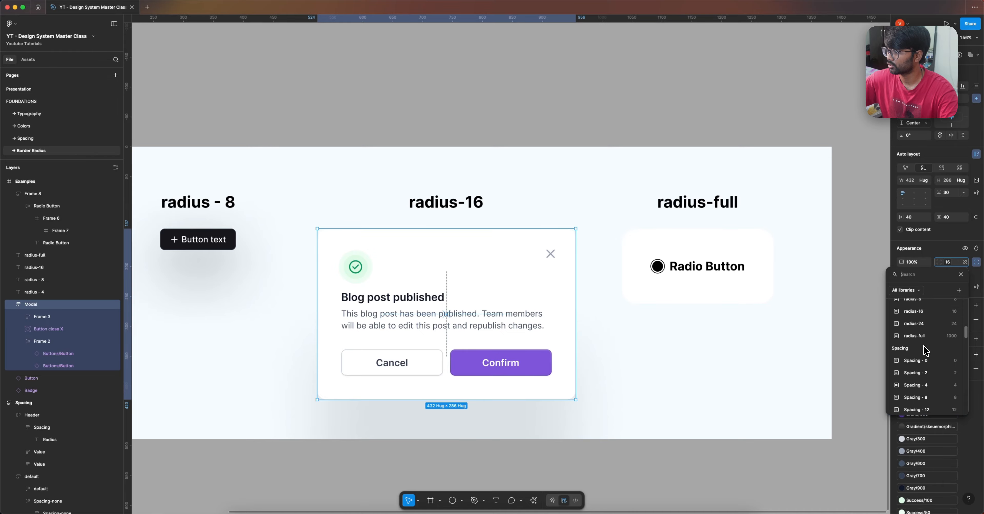
left_click(926, 316)
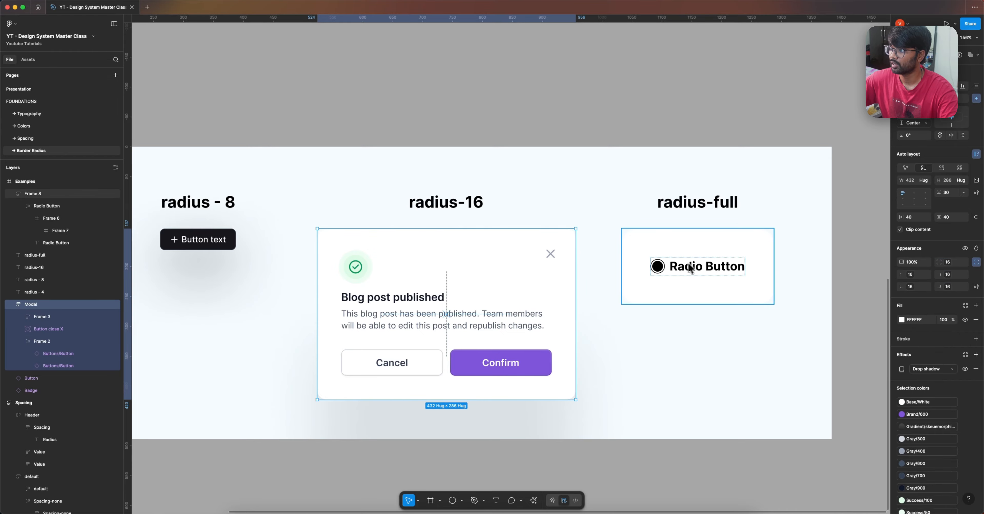
Step: Apply the radius-full variable to the corner radius of the radio button's outer circle frame
scroll(667, 268, "up", 5)
double_click(641, 267)
double_click(641, 267)
double_click(641, 266)
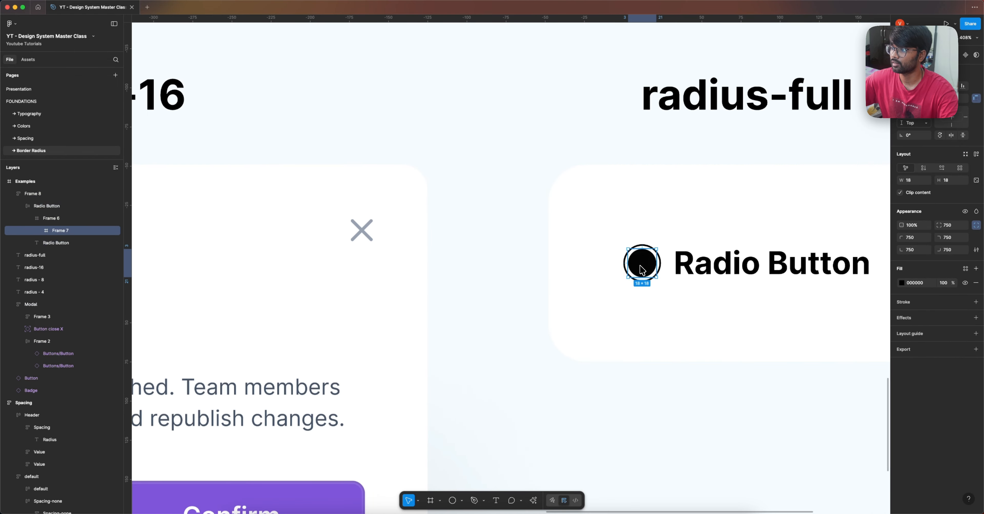
left_click(660, 271)
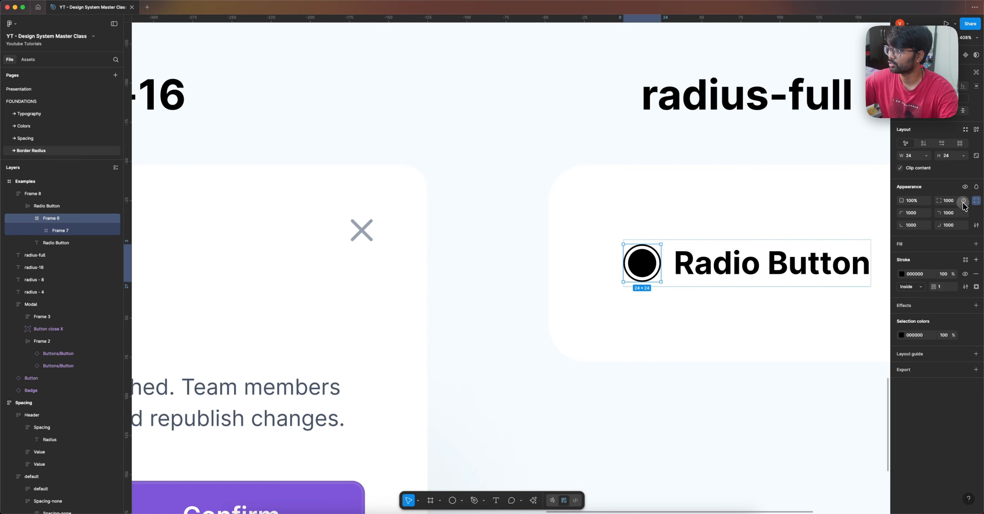
left_click(963, 200)
scroll(936, 283, "down", 10)
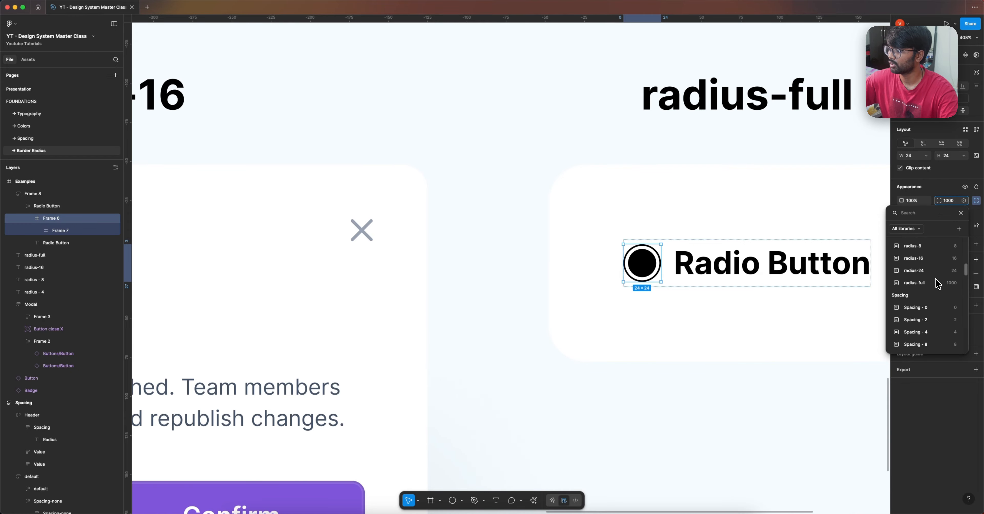
left_click(936, 273)
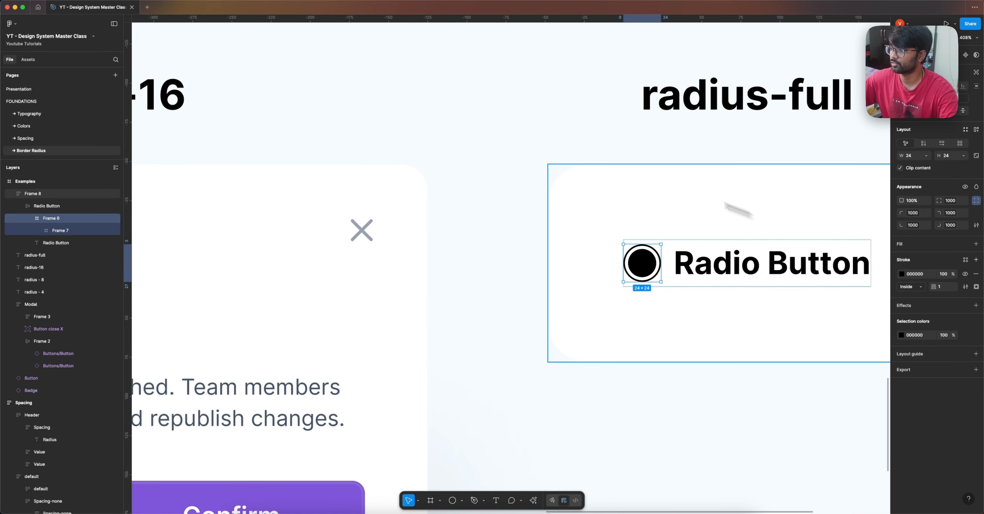
Step: Examine the corner radius of the Cancel button against the rounded corner of the surrounding "Blog post published" modal
left_click(556, 136)
scroll(557, 136, "down", 5)
scroll(476, 238, "up", 5)
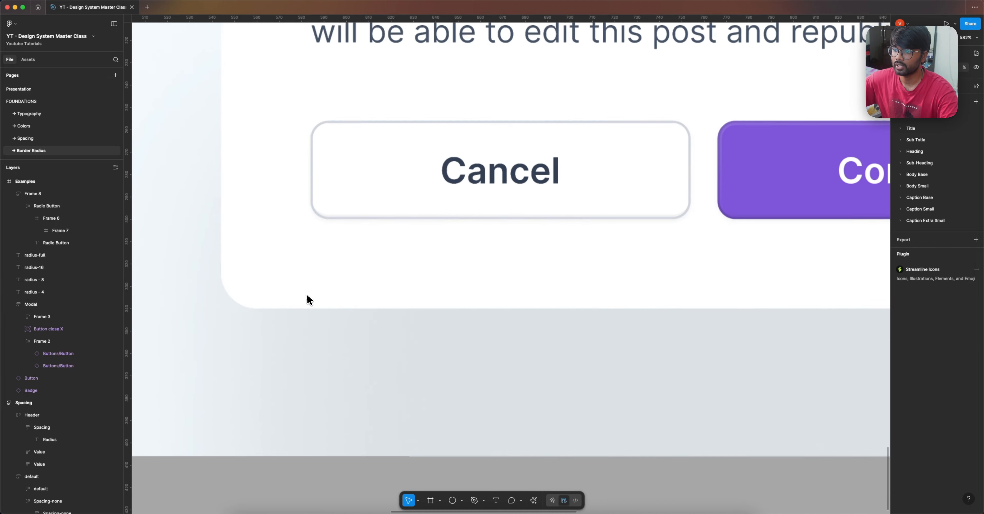
scroll(417, 211, "down", 3)
left_click(444, 185)
left_click(444, 185)
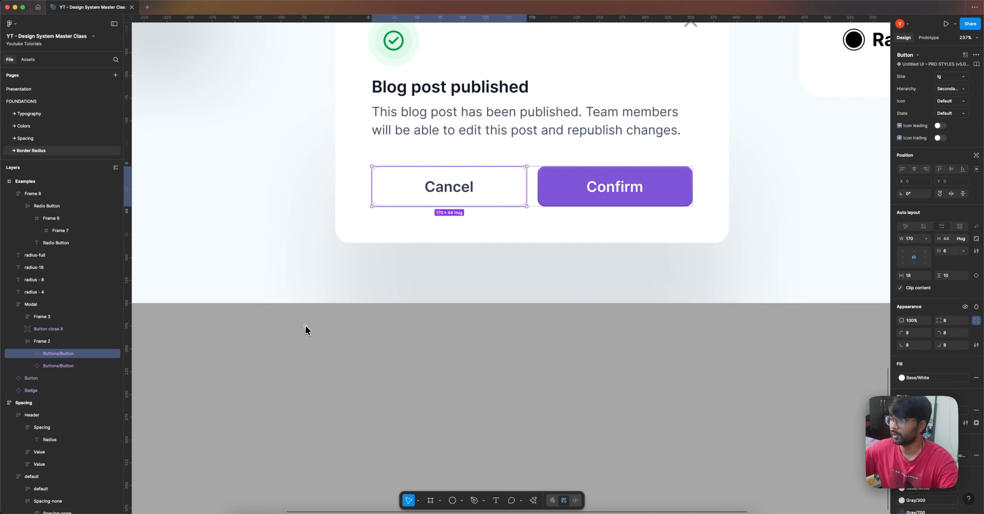
left_click(330, 248)
scroll(350, 220, "up", 5)
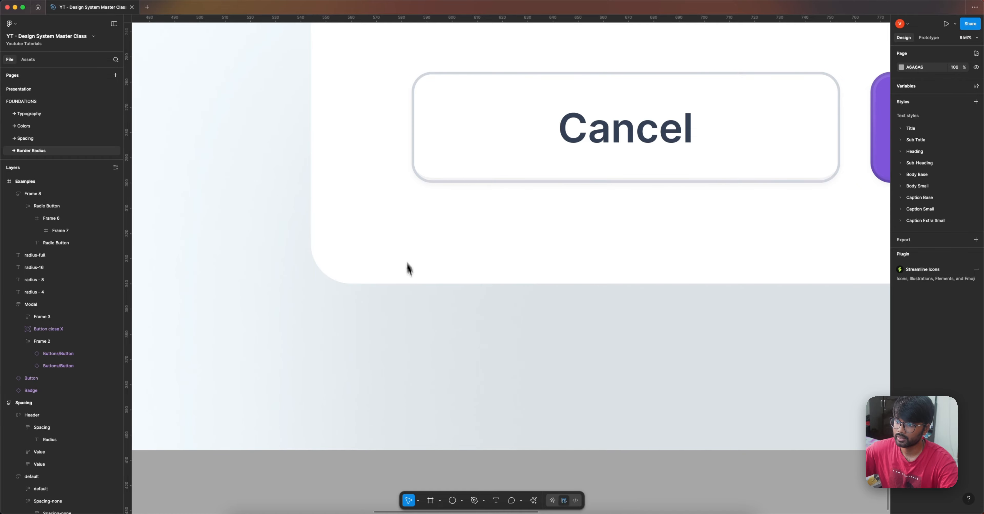
Step: Lock the "Blog post published" modal in the Examples frame
right_click(454, 239)
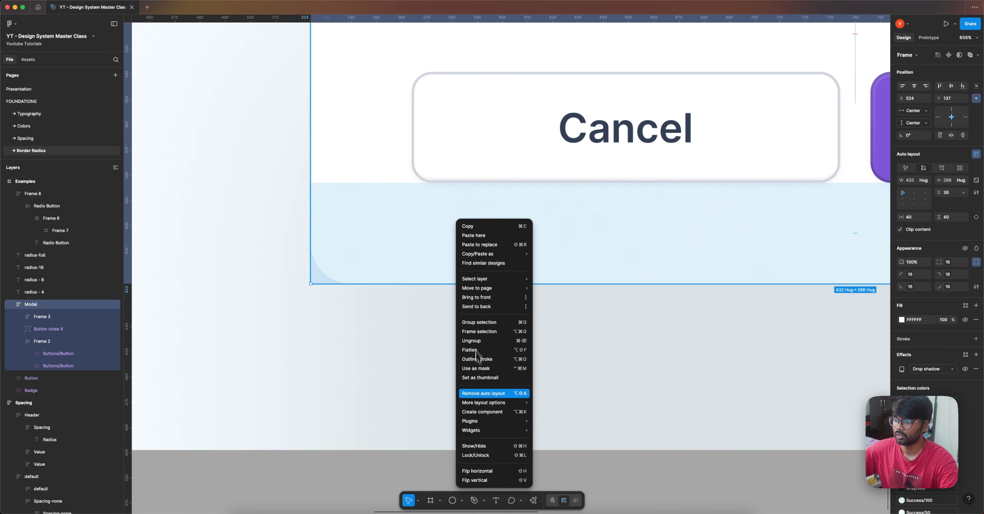
left_click(482, 455)
left_click(377, 357)
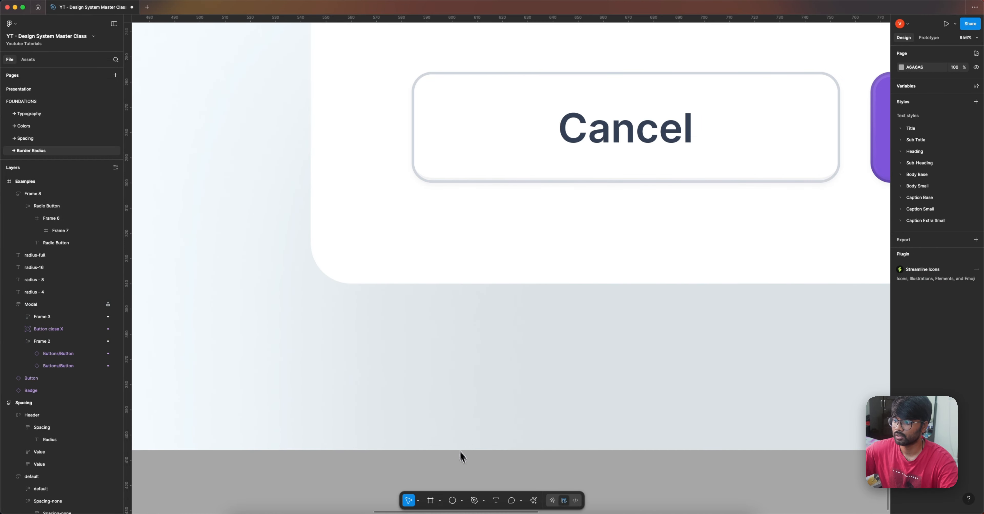
Step: Draw a diagonal arrow about 47 px long from the modal's lower-left corner to the Cancel button's corner, with a line arrowhead at its start too
left_click(440, 501)
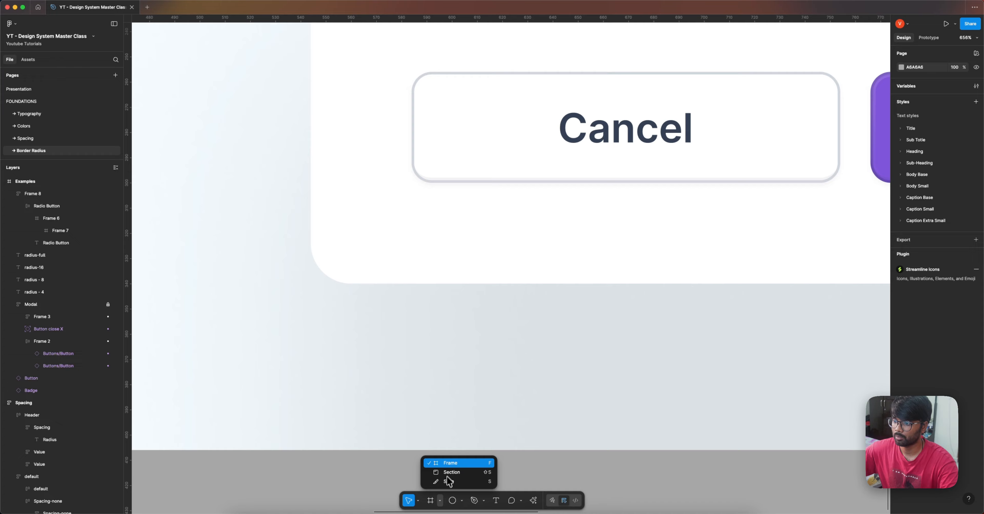
left_click(462, 501)
left_click(459, 445)
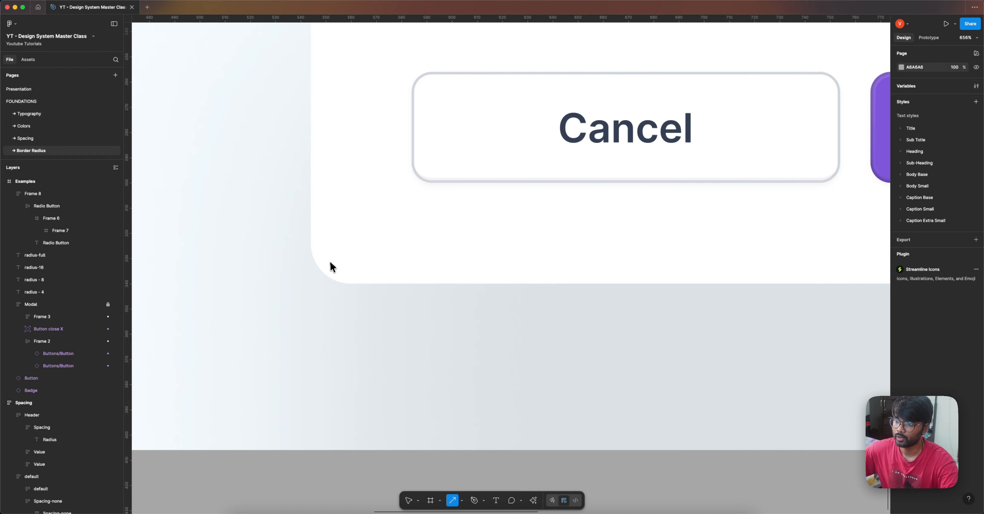
left_click_drag(329, 266, 412, 184)
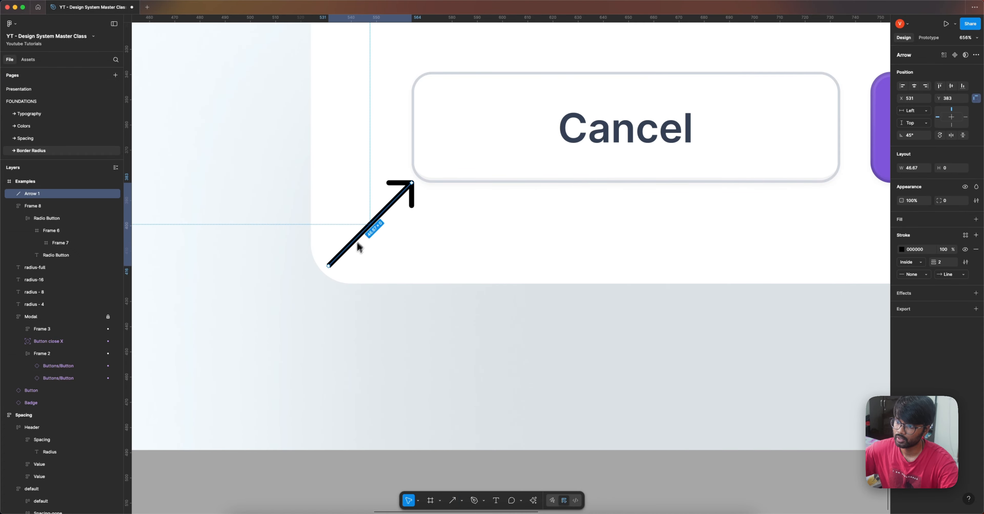
left_click(928, 275)
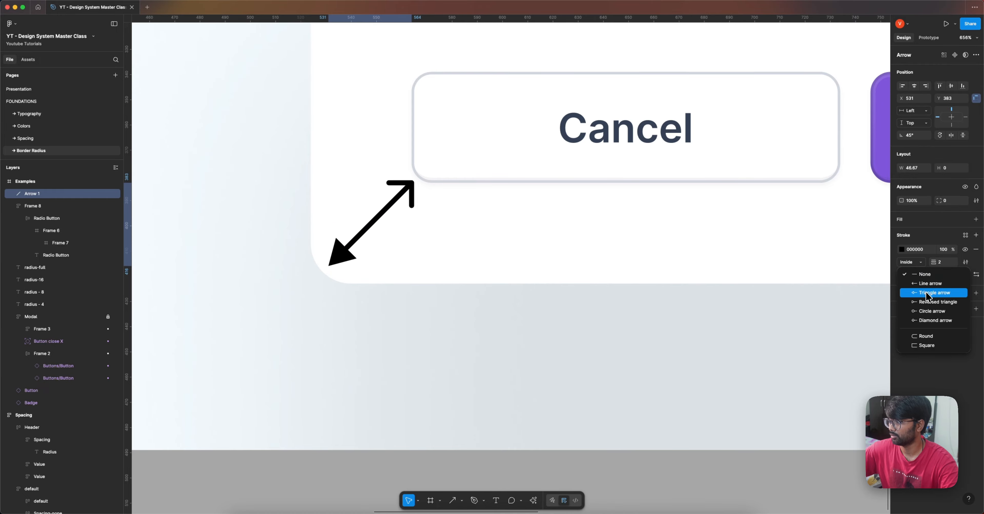
left_click(926, 286)
key("shift+1")
left_click(455, 270)
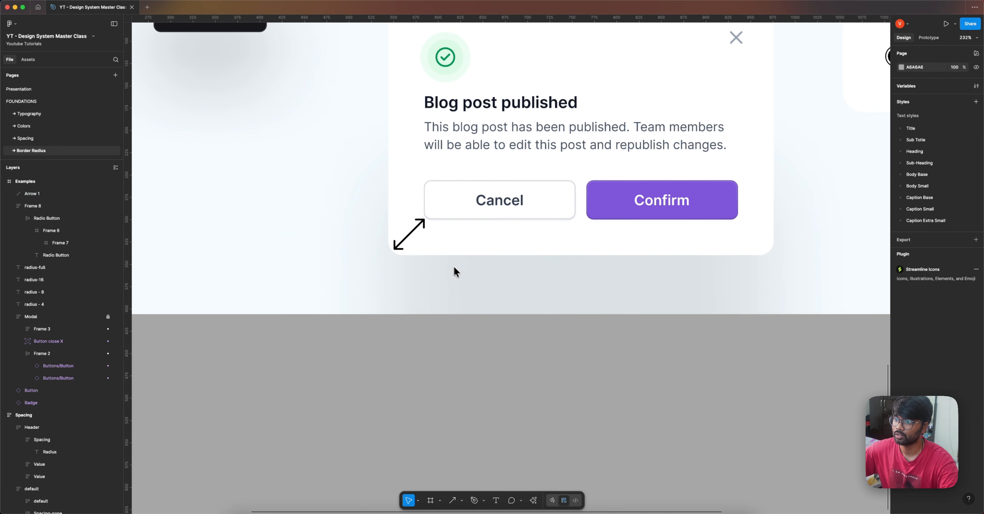
Step: Unlock the "Blog post published" modal and place a duplicate of it below the Examples frame
right_click(487, 157)
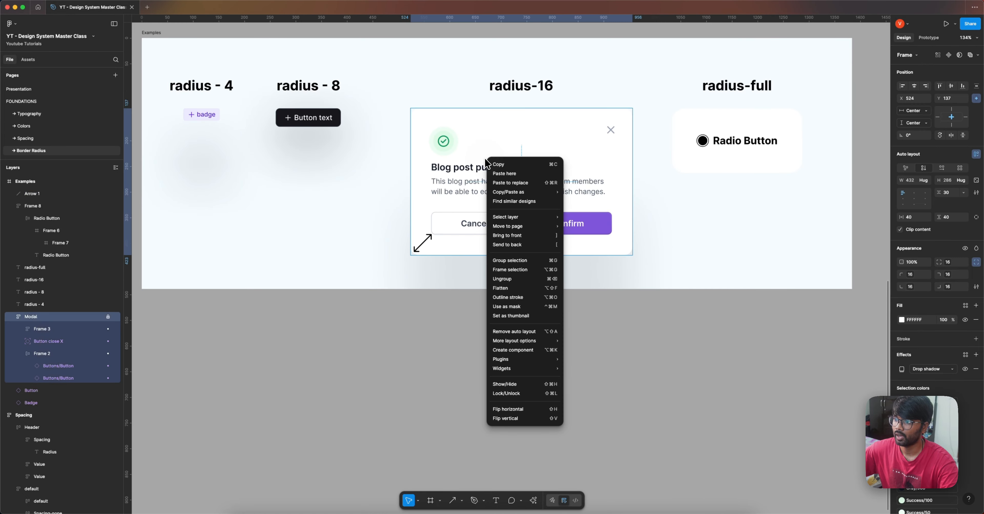
left_click(521, 393)
left_click_drag(484, 197, 486, 386)
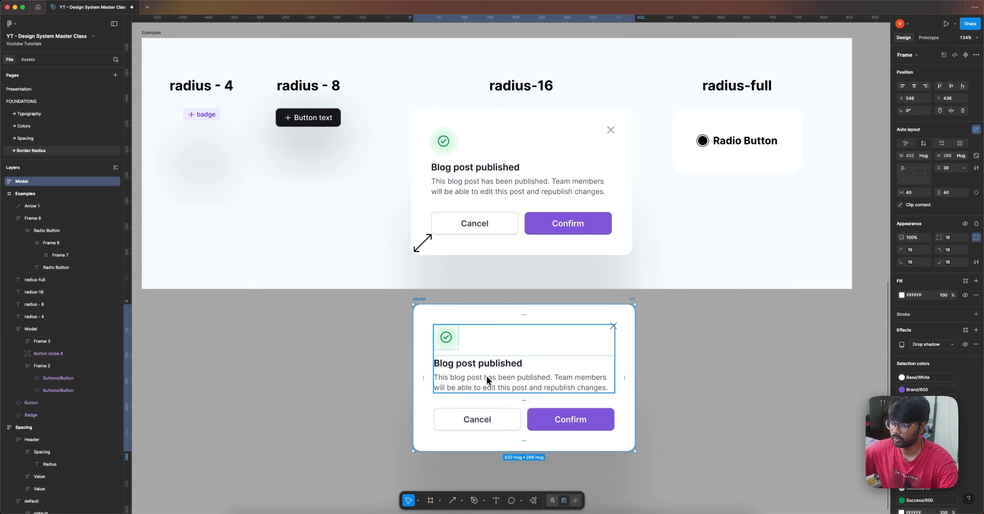
Step: Set the corner radius of the duplicate modal to 4
scroll(487, 379, "down", 3)
scroll(433, 314, "up", 5)
left_click(953, 237)
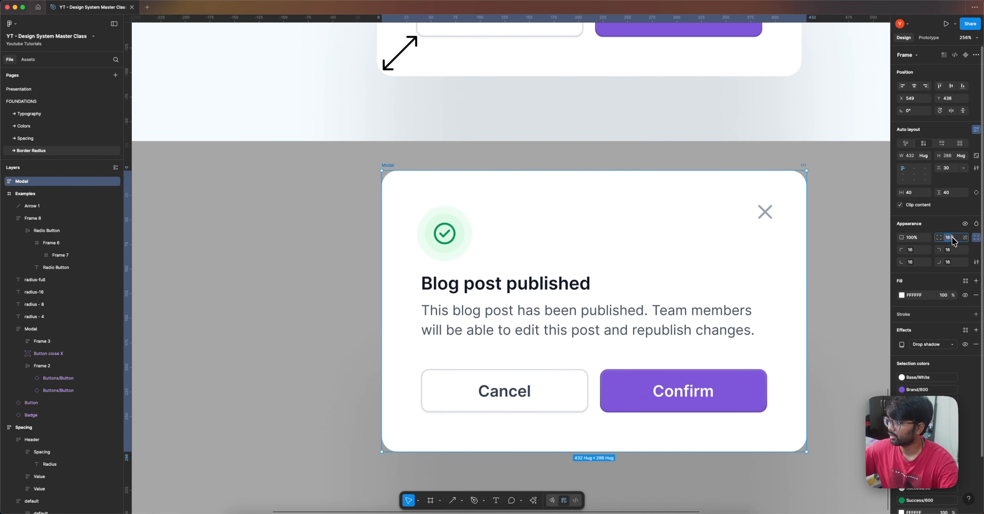
key("BackSpace")
key("Return")
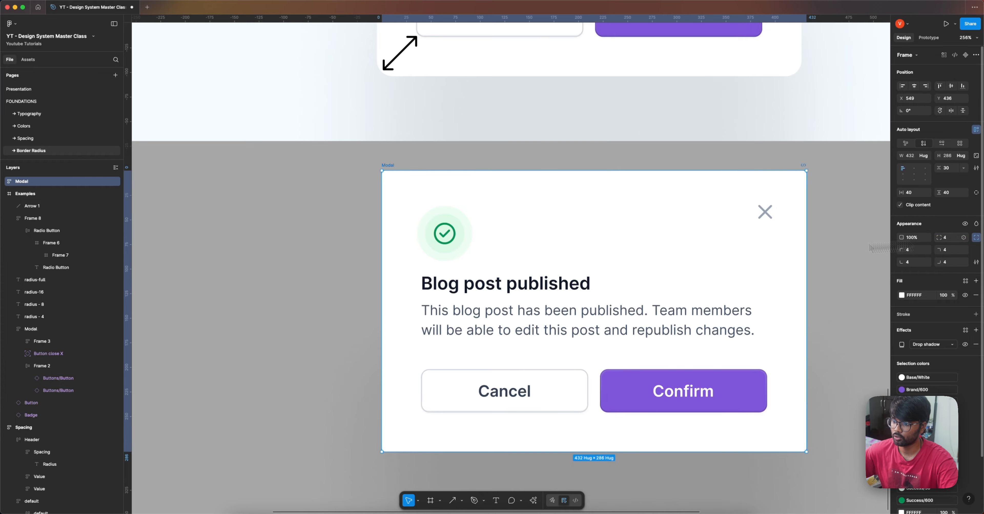
Step: Compare the duplicate modal's outer corners with the corner radius of its Cancel button
left_click(321, 284)
scroll(290, 264, "down", 3)
scroll(344, 282, "up", 5)
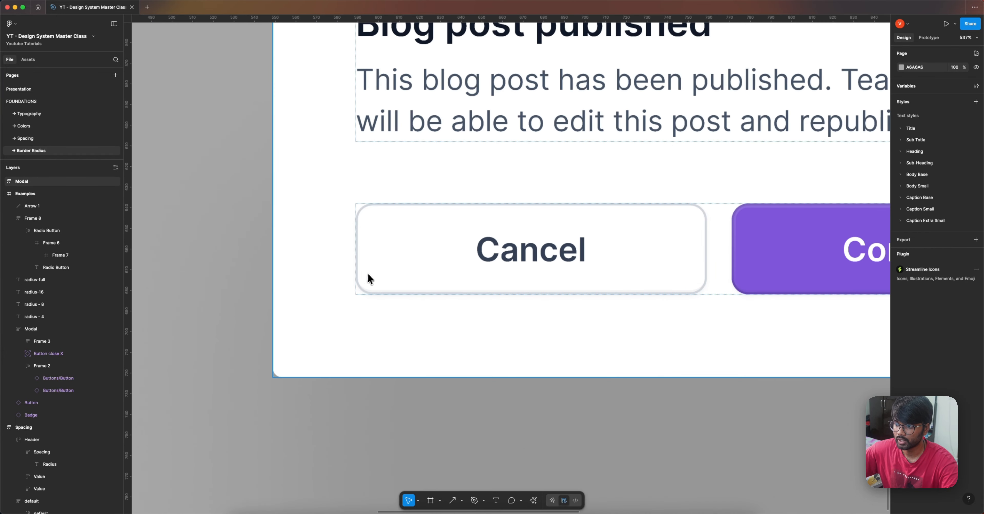
left_click(372, 272)
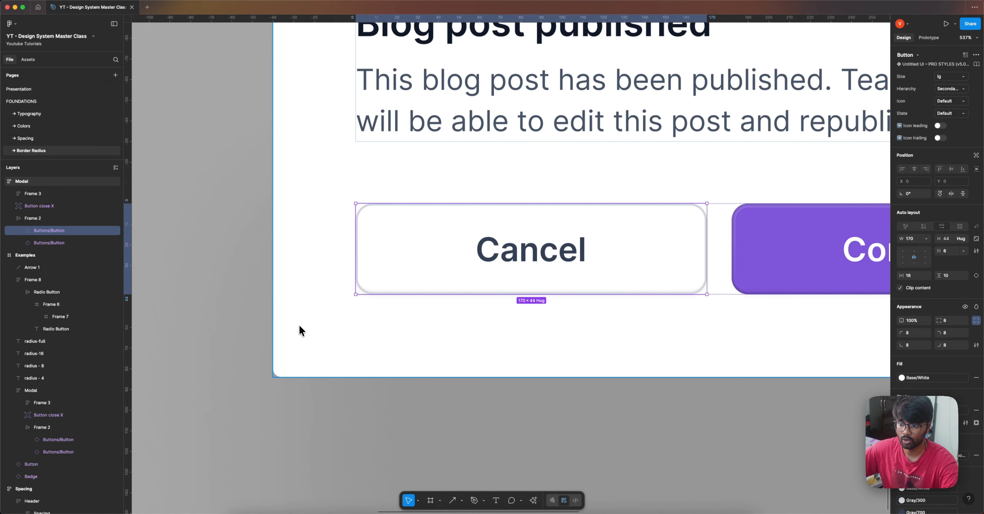
scroll(302, 324, "down", 10)
left_click(345, 334)
scroll(335, 349, "up", 3)
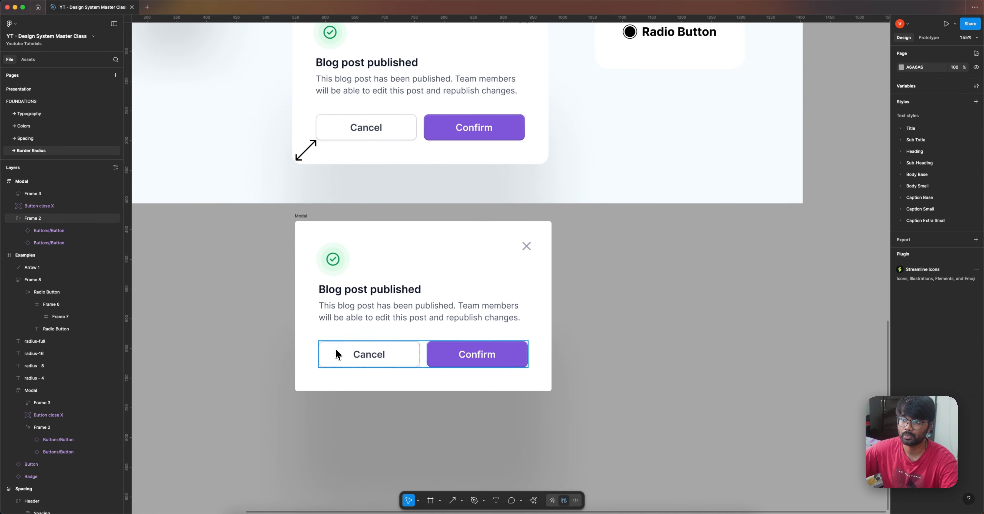
Step: Delete the double-headed arrow on the original modal and the duplicate modal below the Examples frame
left_click(308, 148)
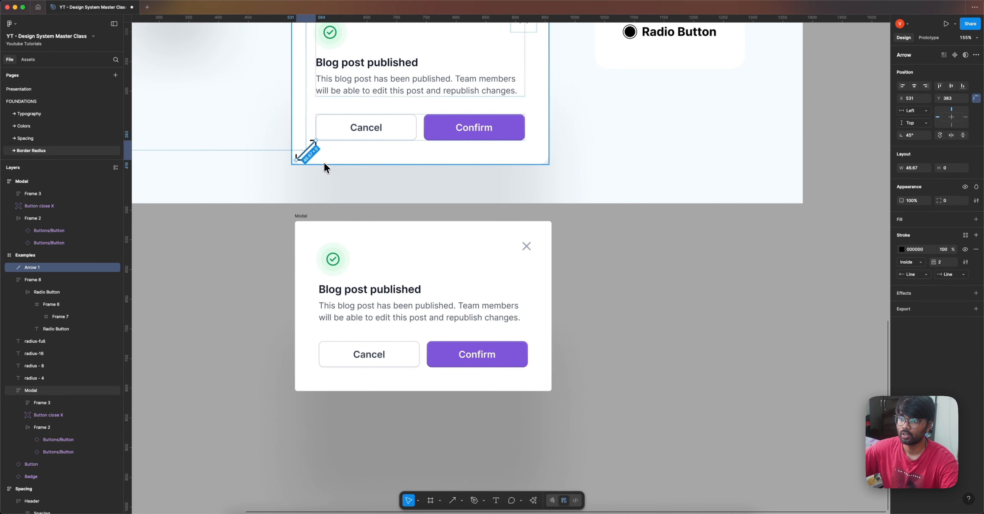
key("Delete")
scroll(323, 161, "down", 5)
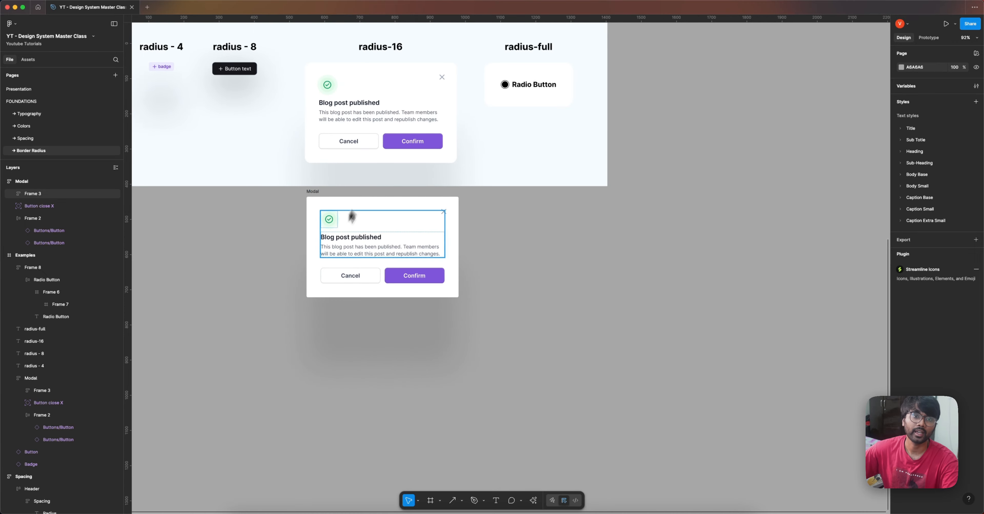
scroll(278, 273, "left", 2)
left_click(392, 216)
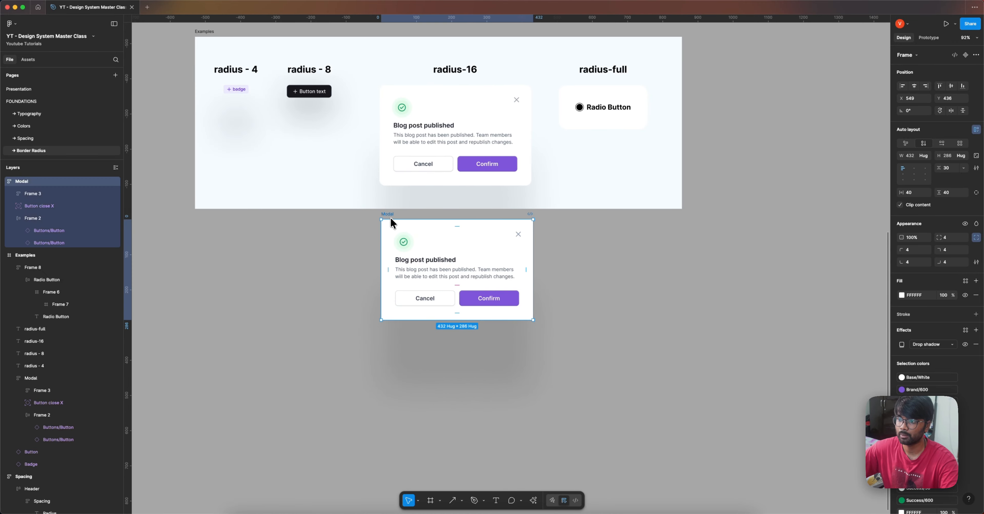
key("Delete")
scroll(392, 225, "down", 5)
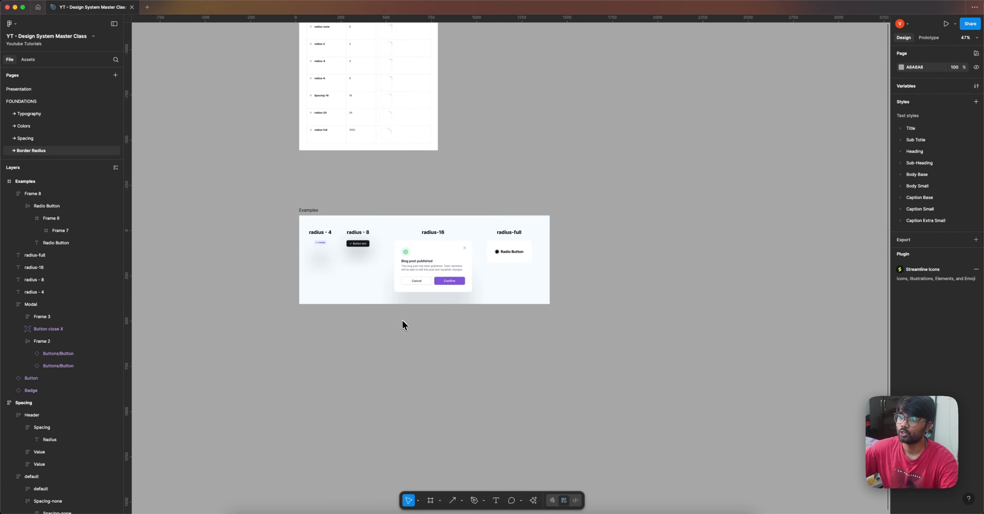
scroll(380, 180, "up", 2)
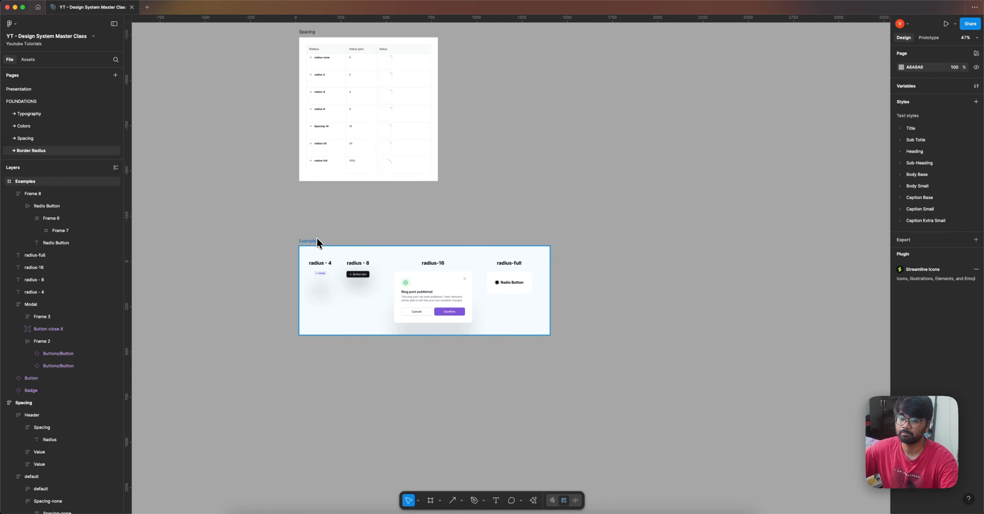
scroll(324, 212, "up", 5)
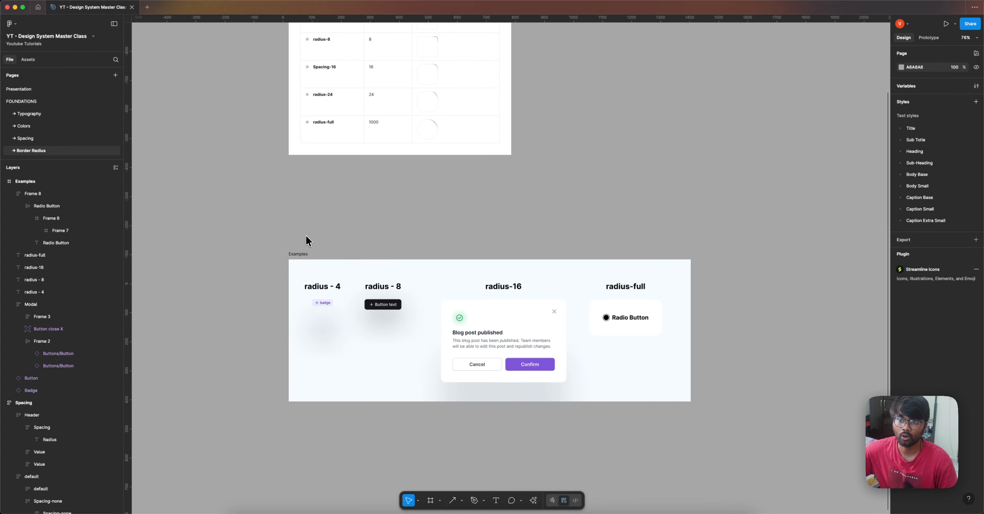
scroll(309, 241, "up", 5)
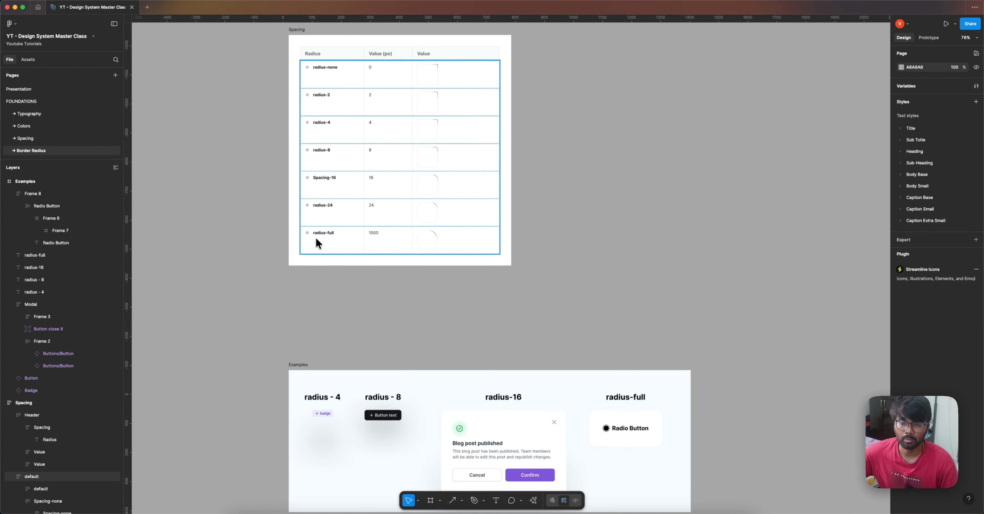